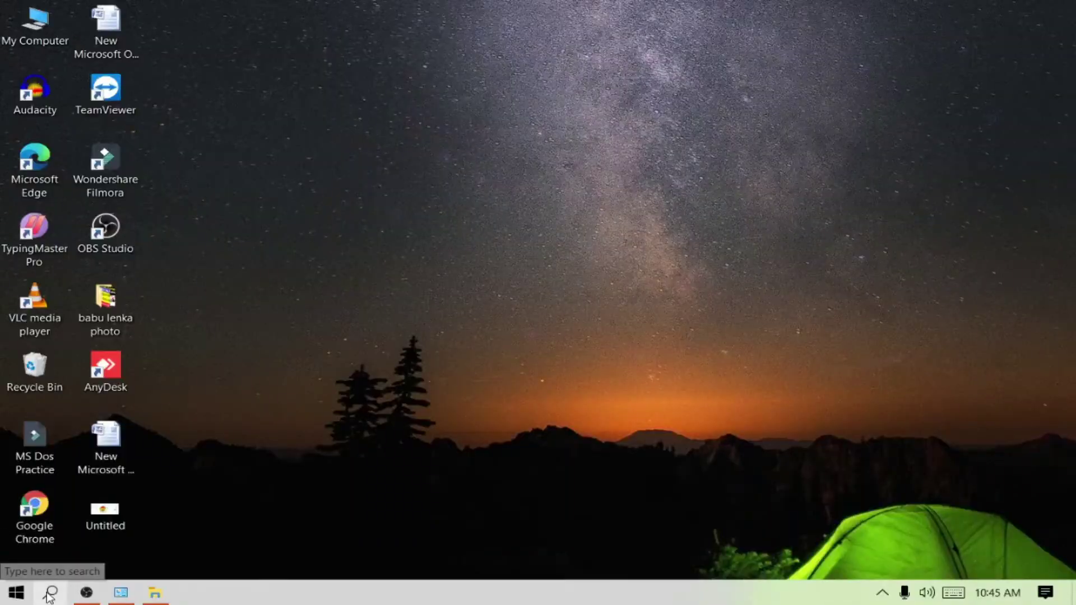
Open Control Panel from search, go to User Accounts > Manage another account, and choose to add a new user.
left_click(51, 594)
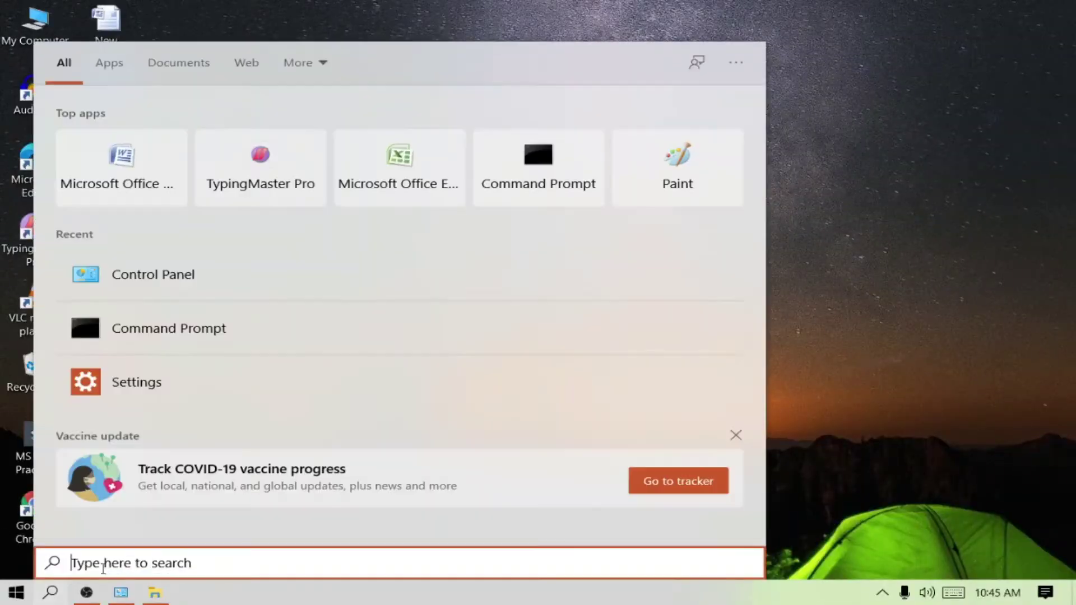
left_click(132, 281)
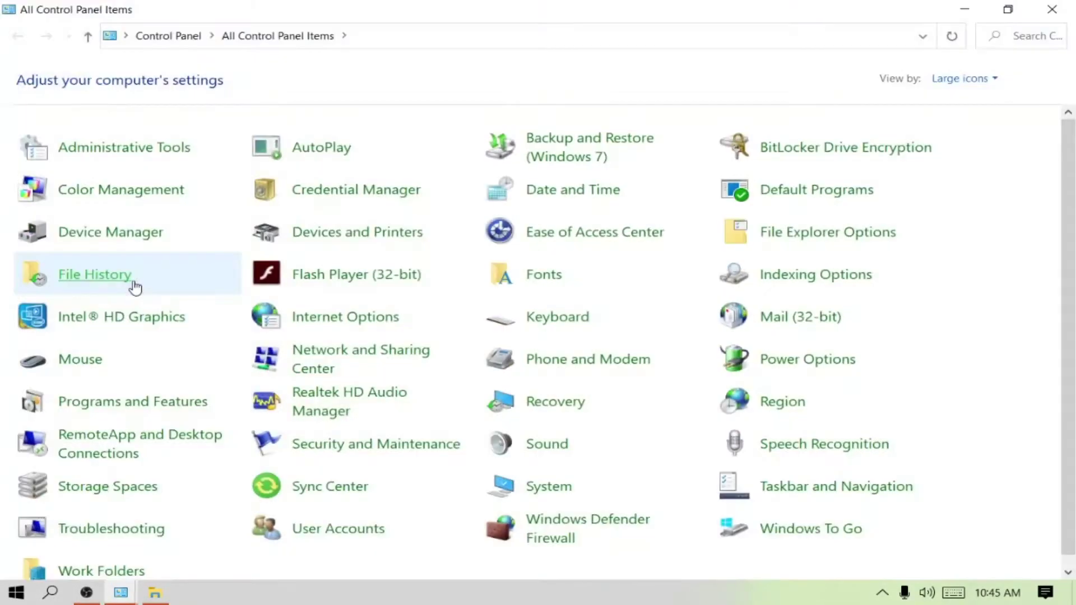
left_click(339, 538)
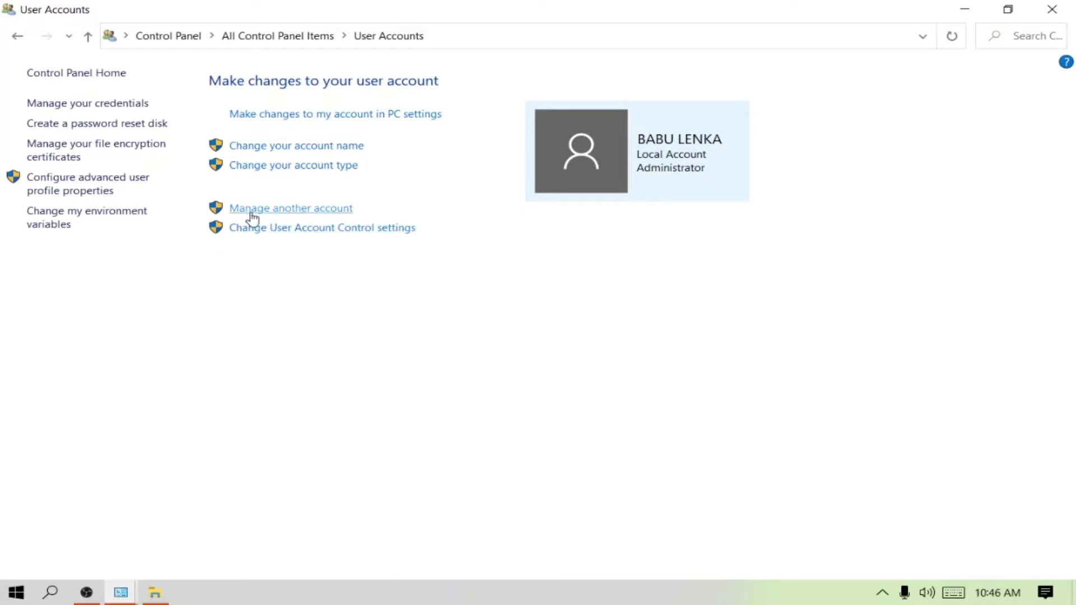
left_click(303, 210)
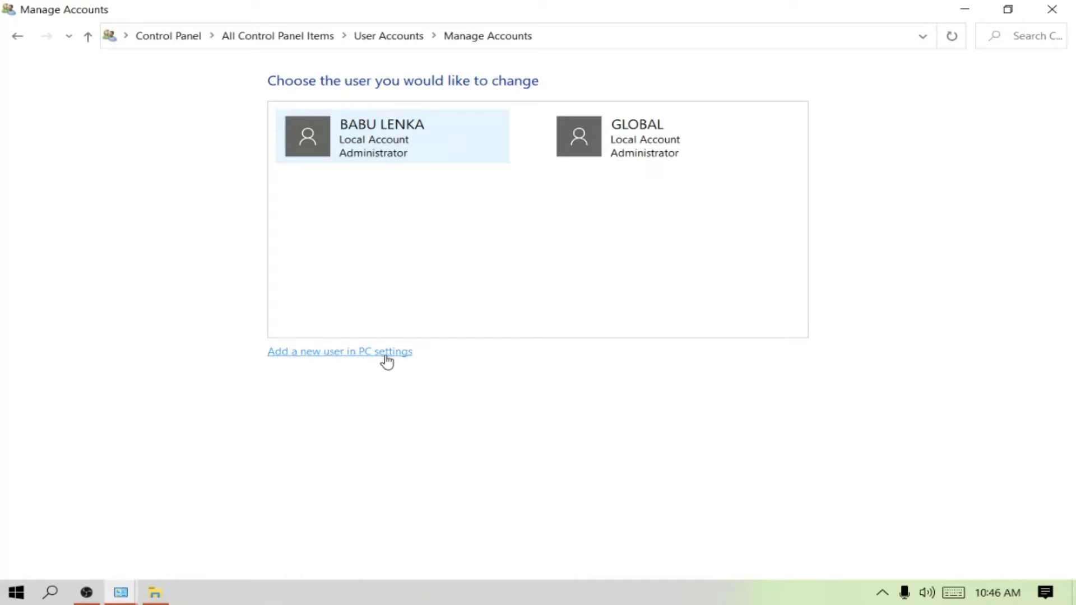
left_click(343, 362)
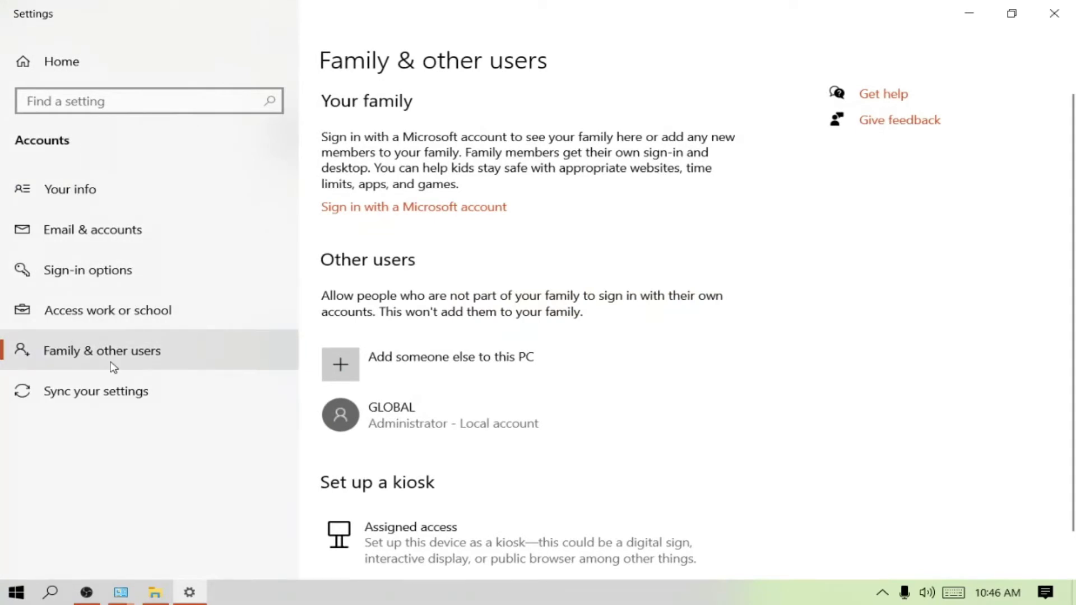
Go to Family & other users and choose Add someone else to this PC.
left_click(141, 357)
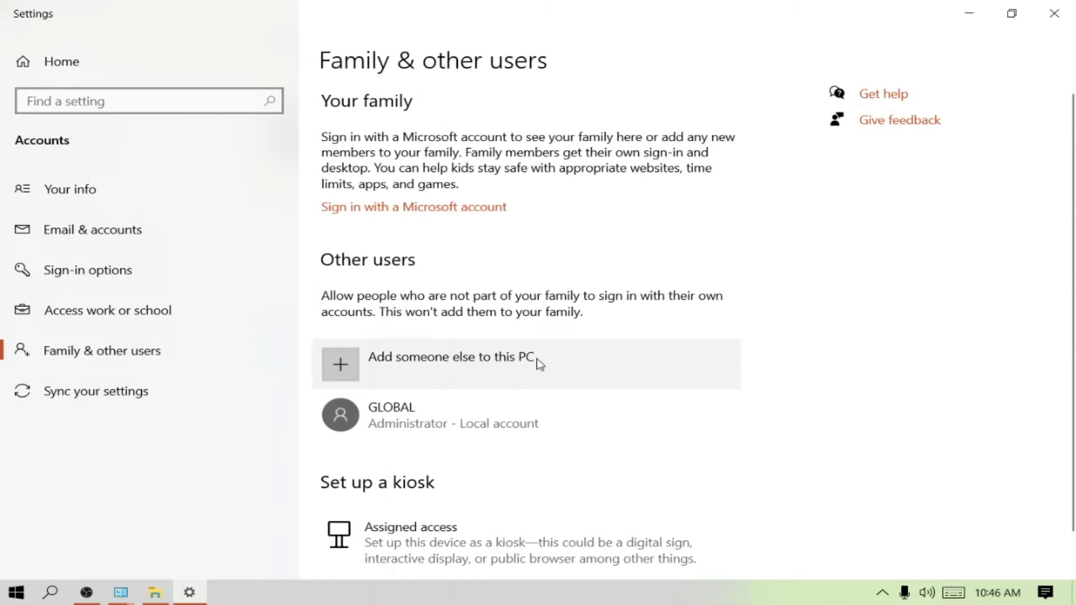
left_click(331, 365)
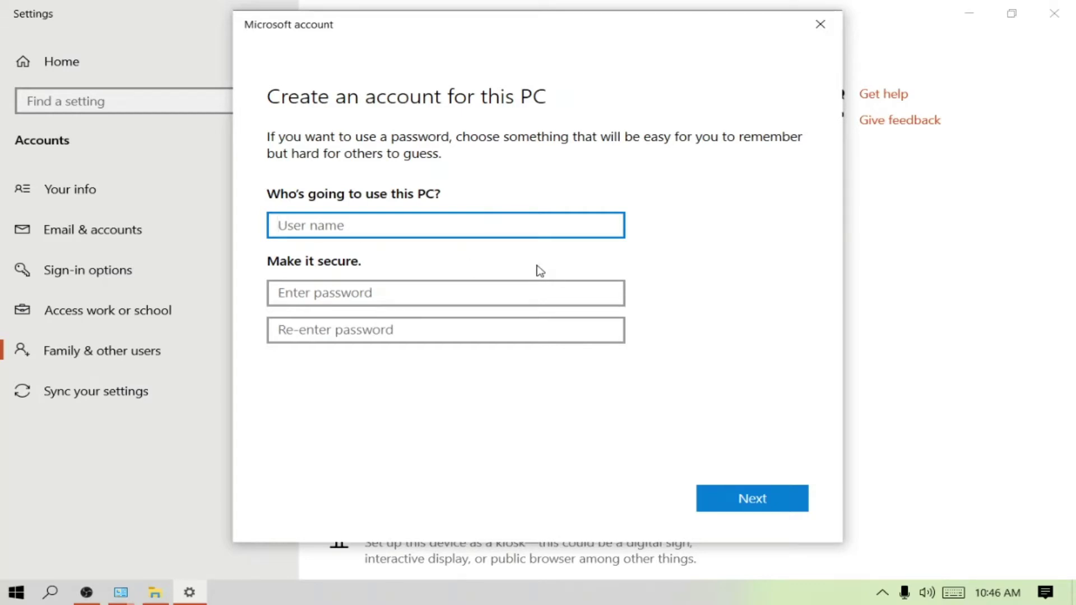
Enter the new user name, then type the account password and confirm it.
type("R")
key("BackSpace")
type("Rajesh")
left_click(375, 299)
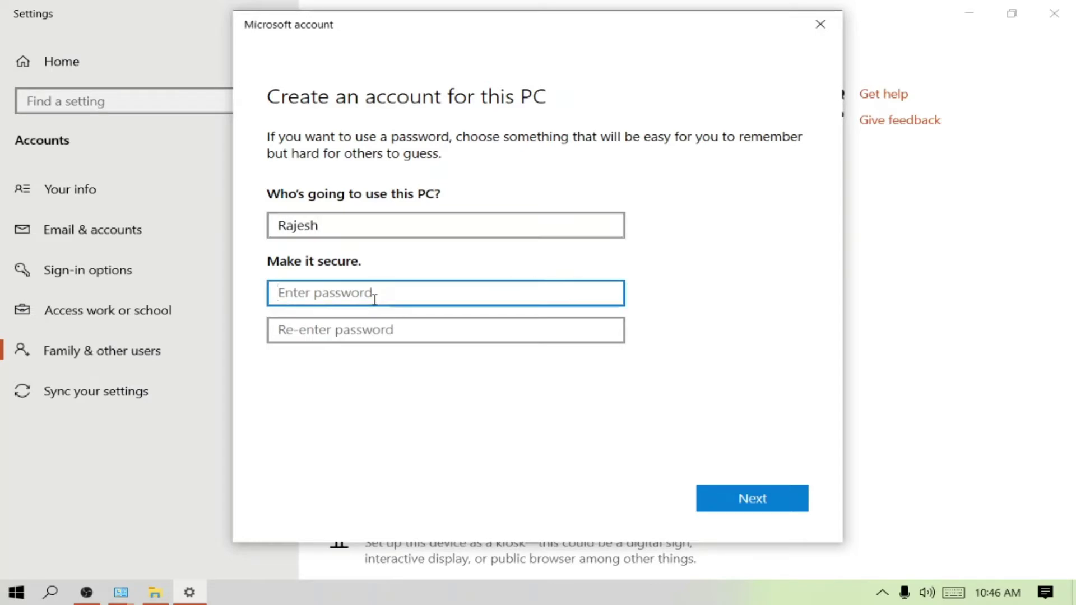
type("••")
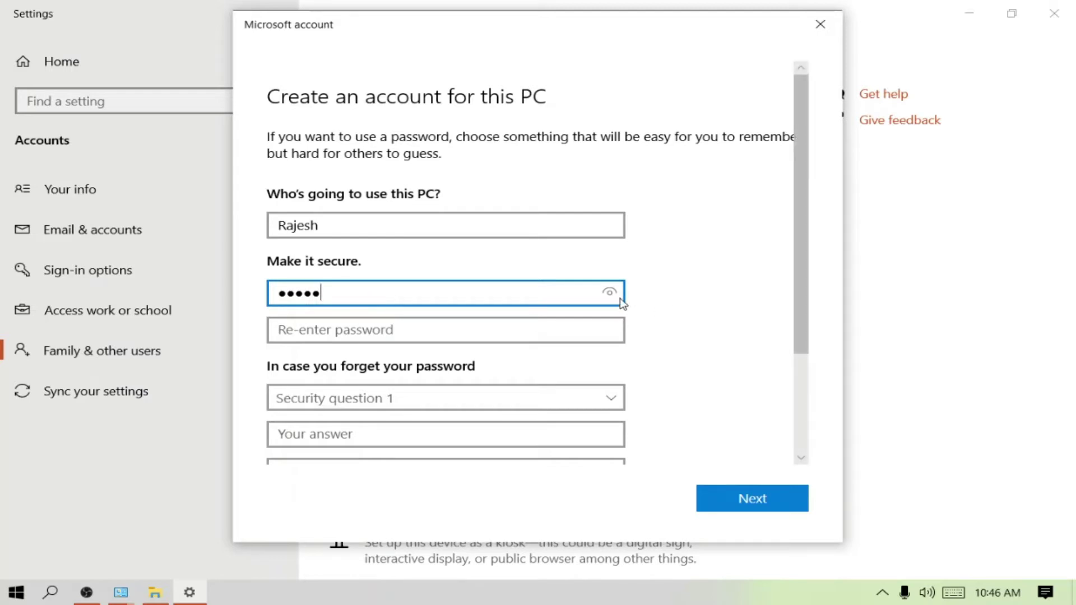
left_click_drag(609, 292, 423, 333)
left_click(397, 340)
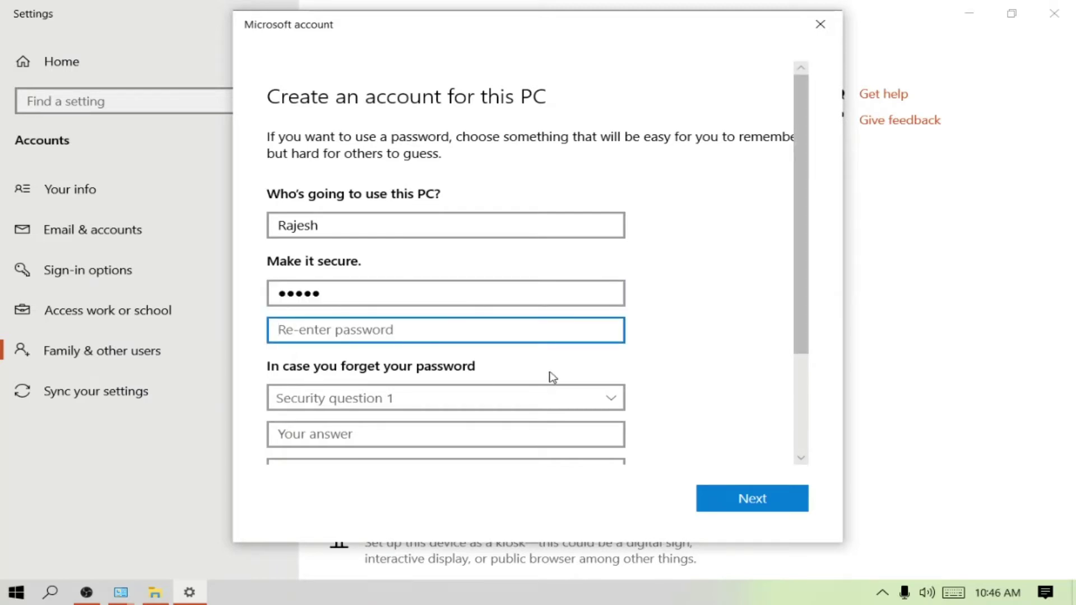
type("12")
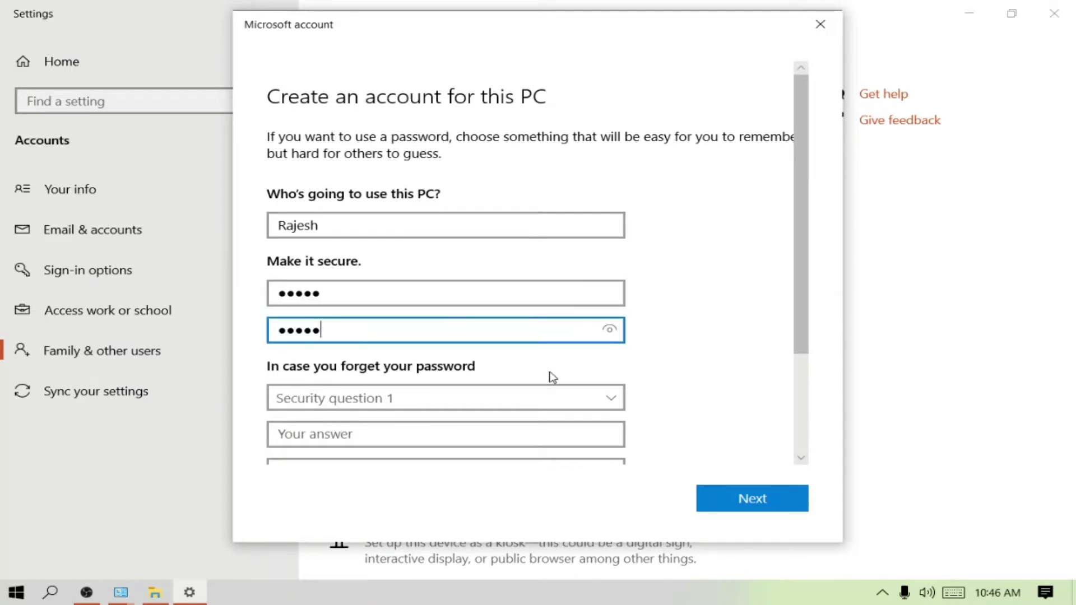
type("345")
left_click(322, 314)
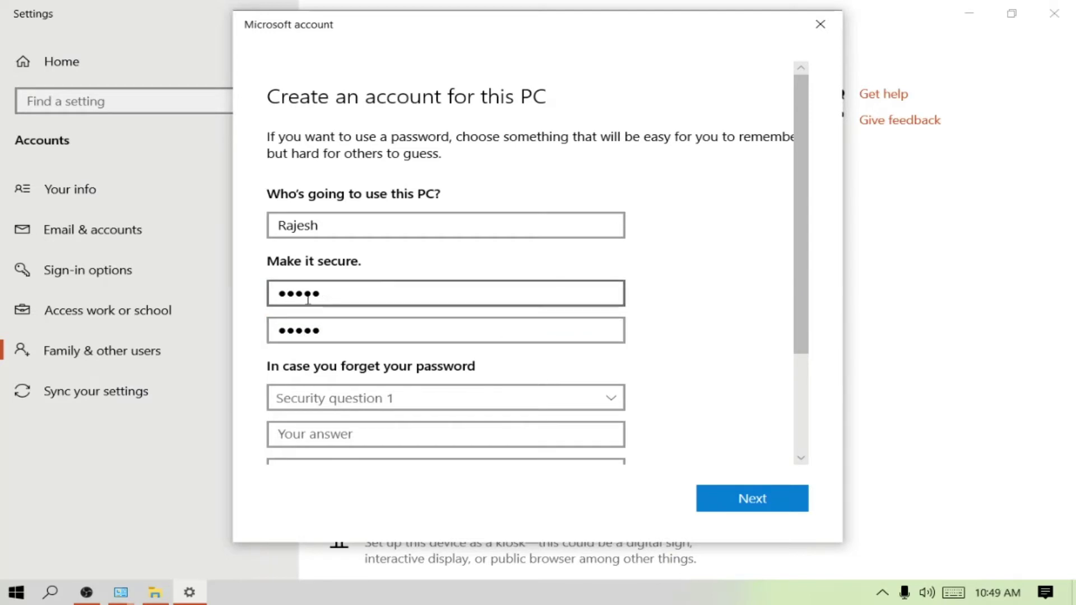
scroll(310, 365, "down", 3)
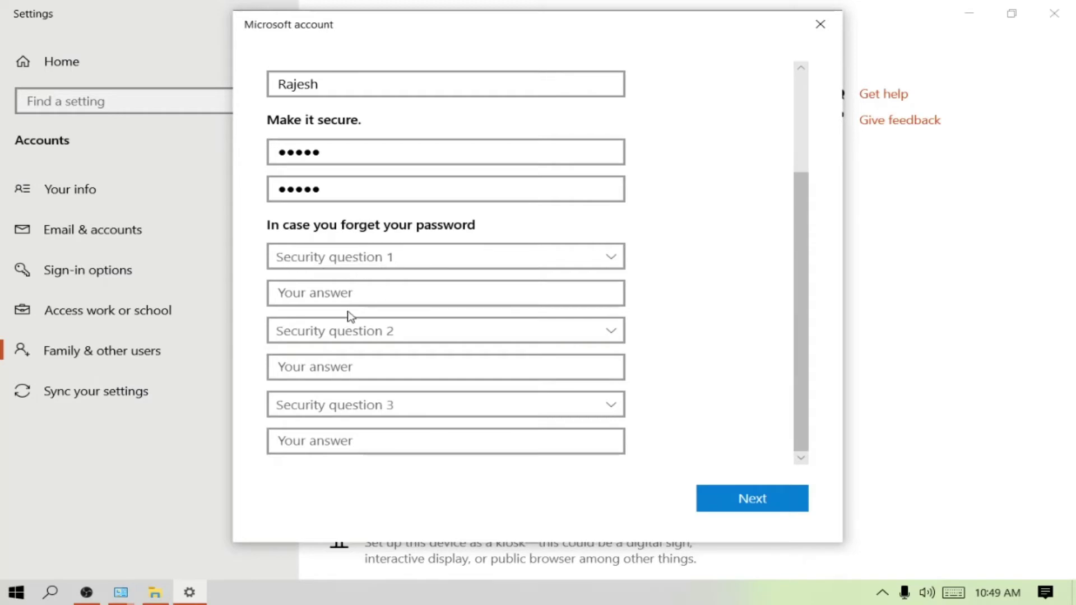
Set security question 1 to the childhood nickname question and enter its answer.
left_click(602, 261)
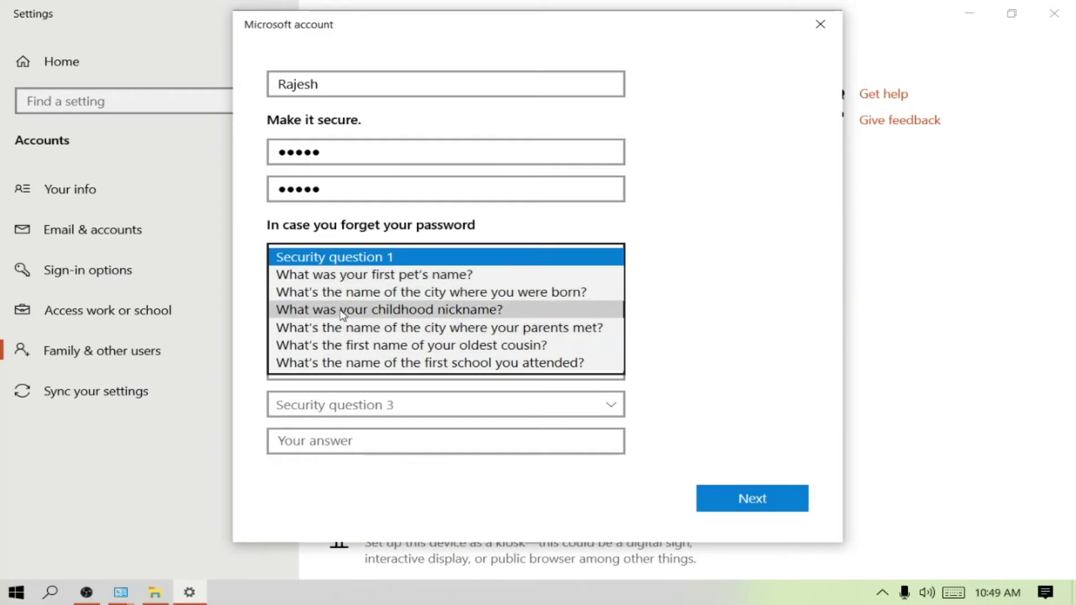
left_click(457, 310)
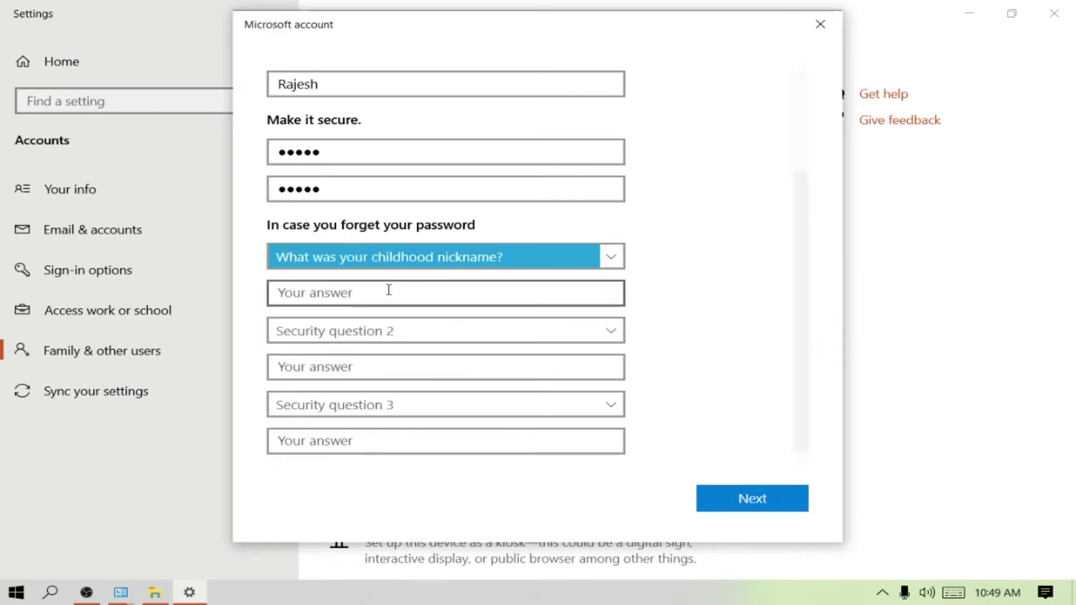
left_click(350, 294)
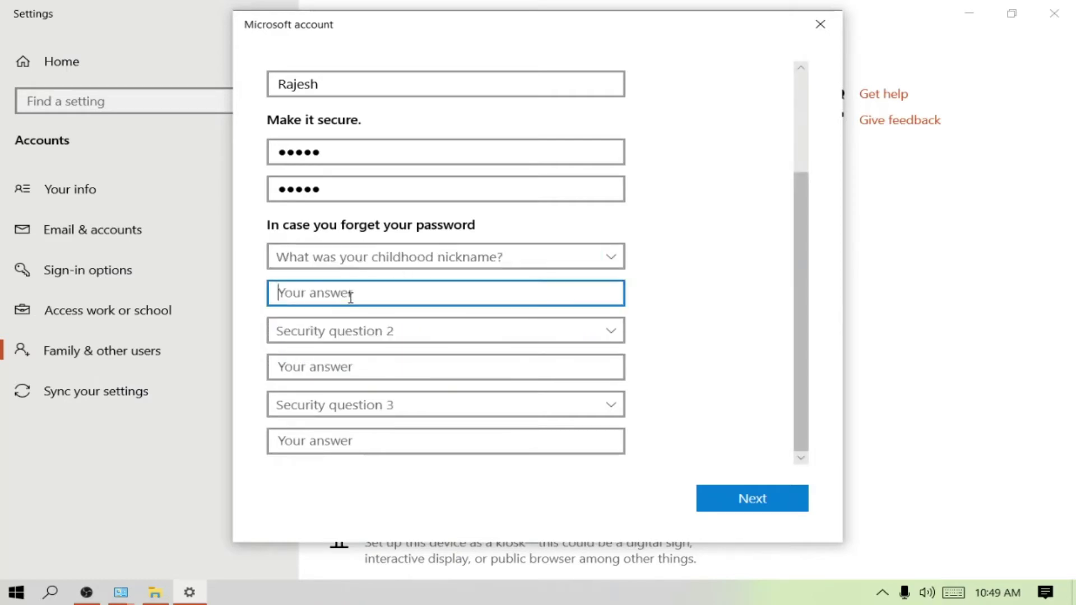
type("ra")
key("BackSpace")
key("BackSpace")
key("BackSpace")
key("BackSpace")
type("Raj")
Set security question 2 to the birth city question and enter its answer.
left_click(611, 330)
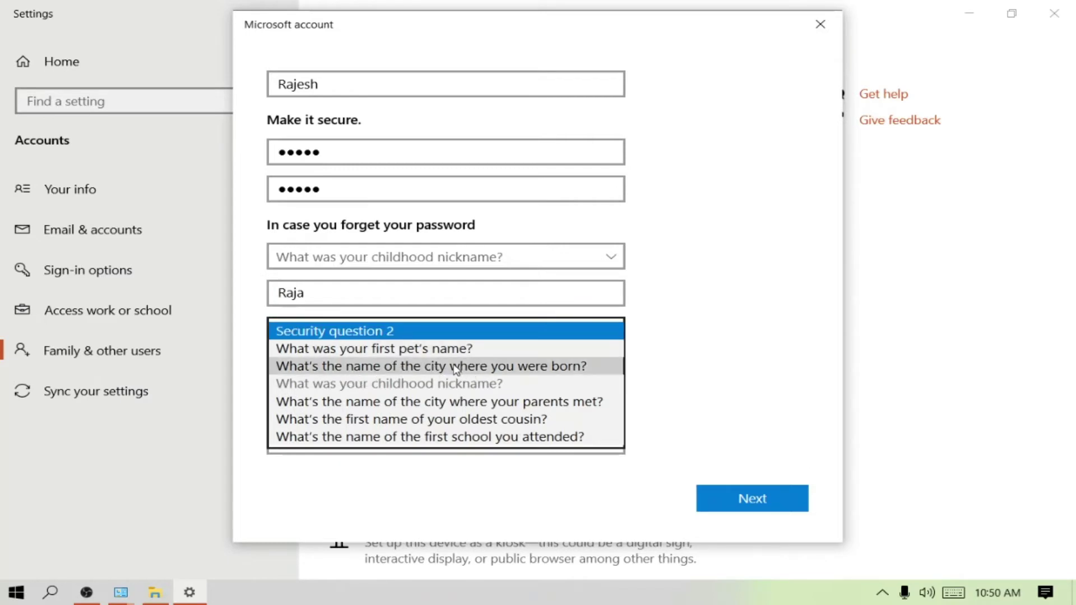
left_click(496, 367)
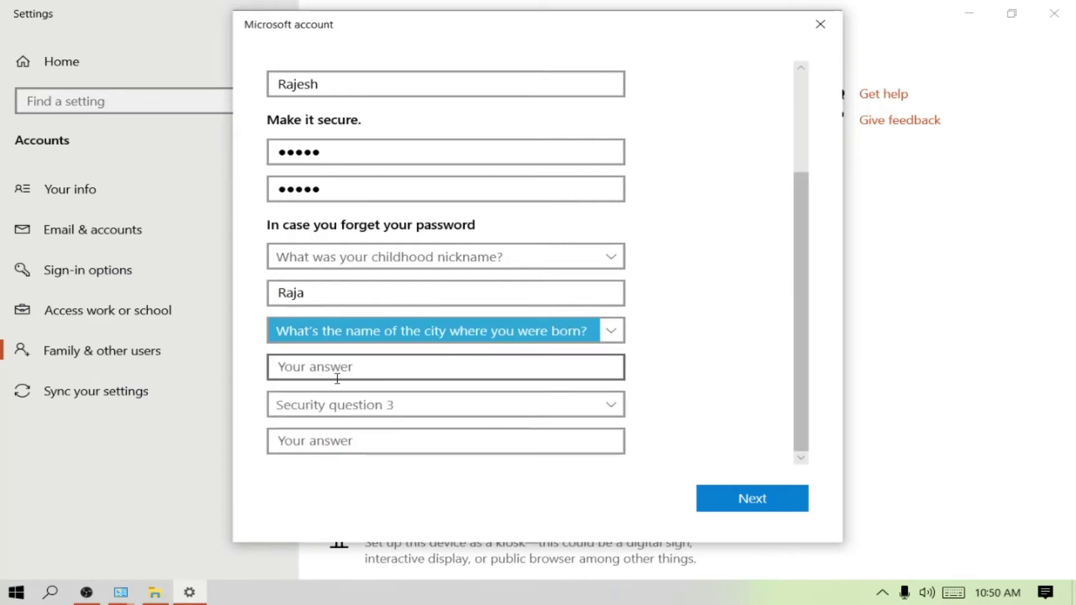
left_click(353, 369)
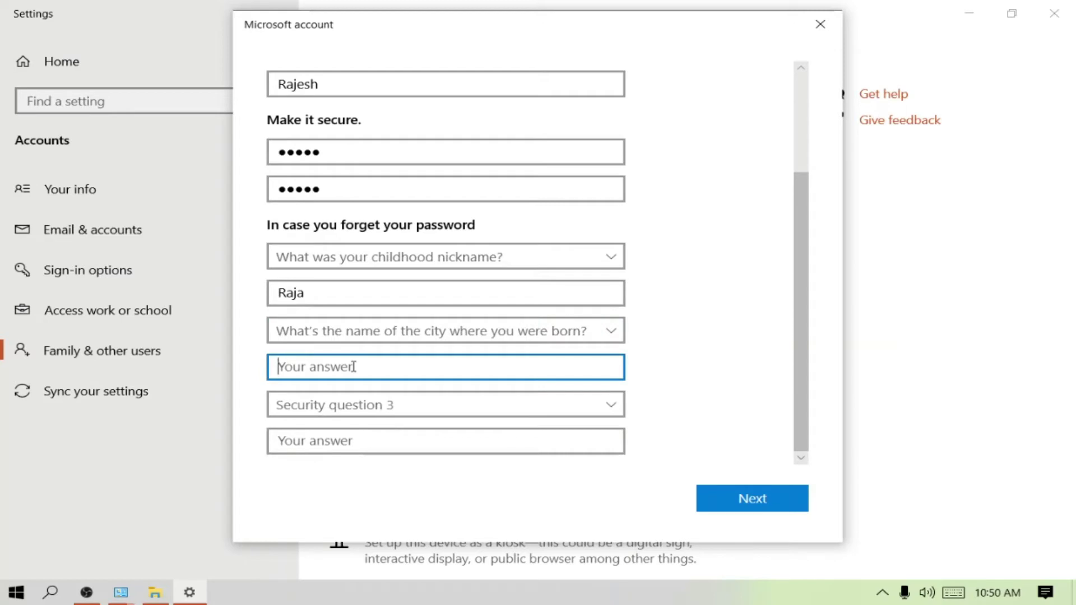
type("b")
key("BackSpace")
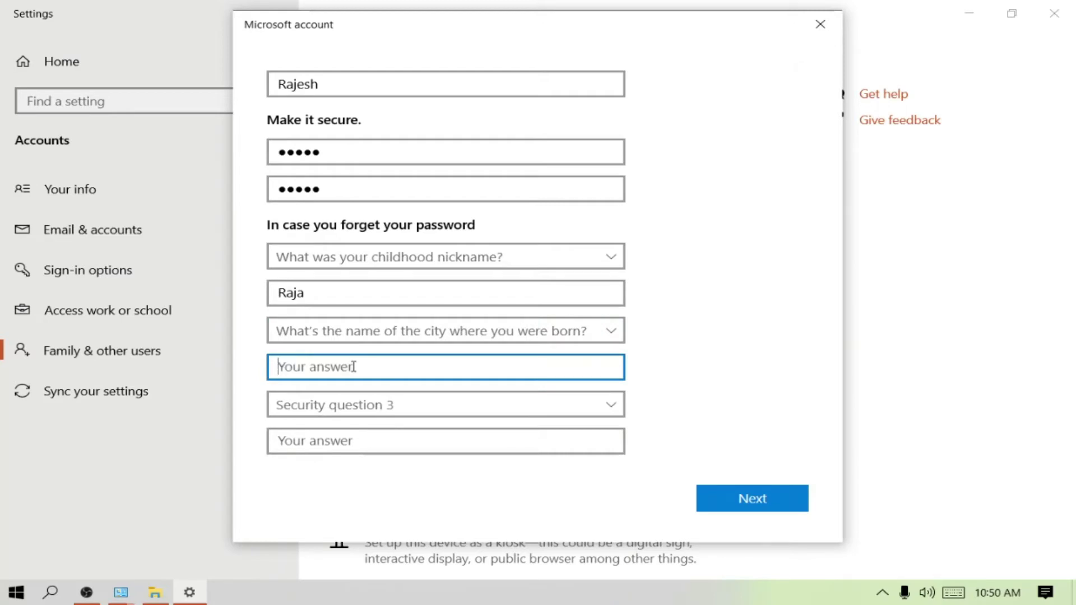
type("BBSR")
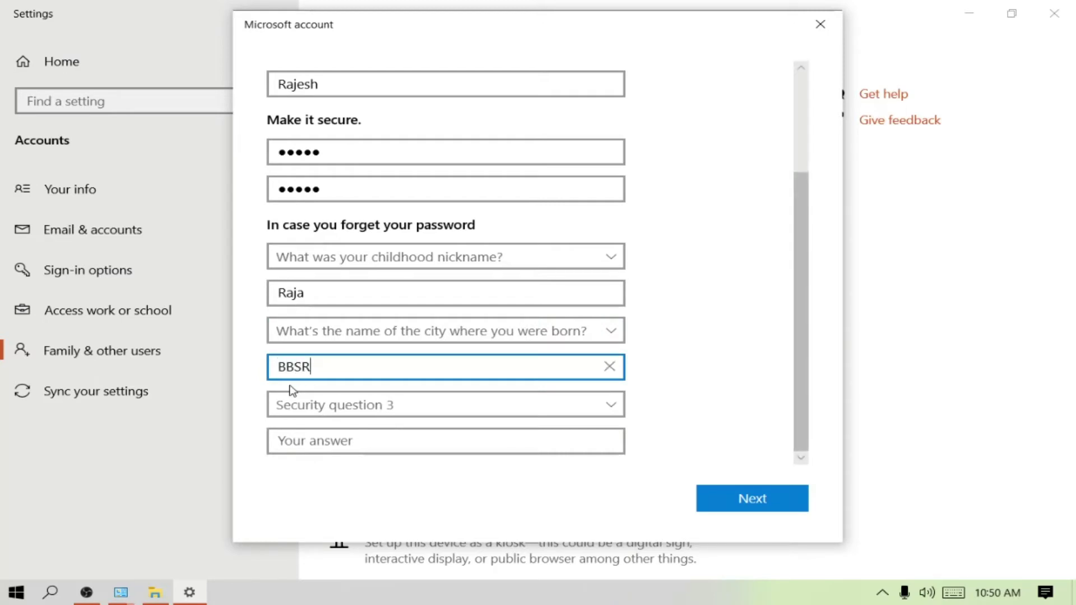
Answer the first pet's name question as question 3, create the account, and close Settings.
left_click(424, 411)
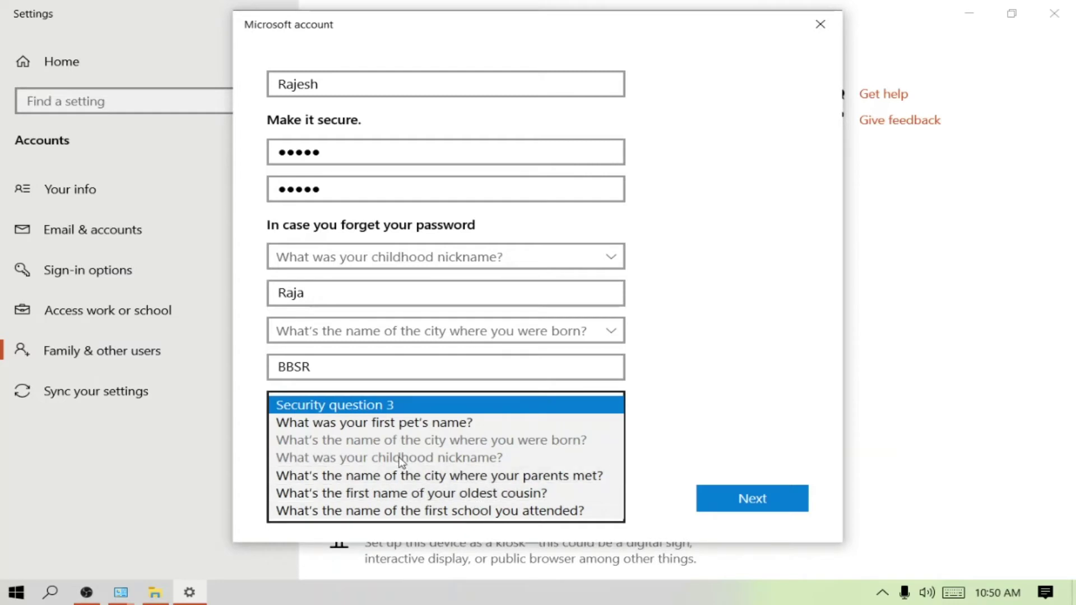
left_click(403, 426)
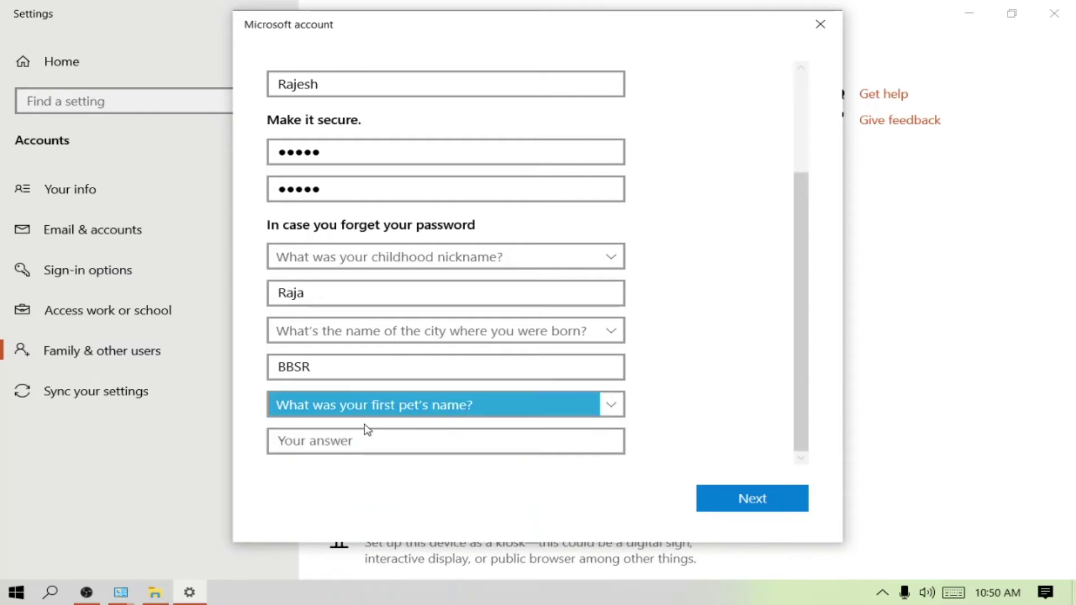
left_click(351, 442)
type("ASFASFA")
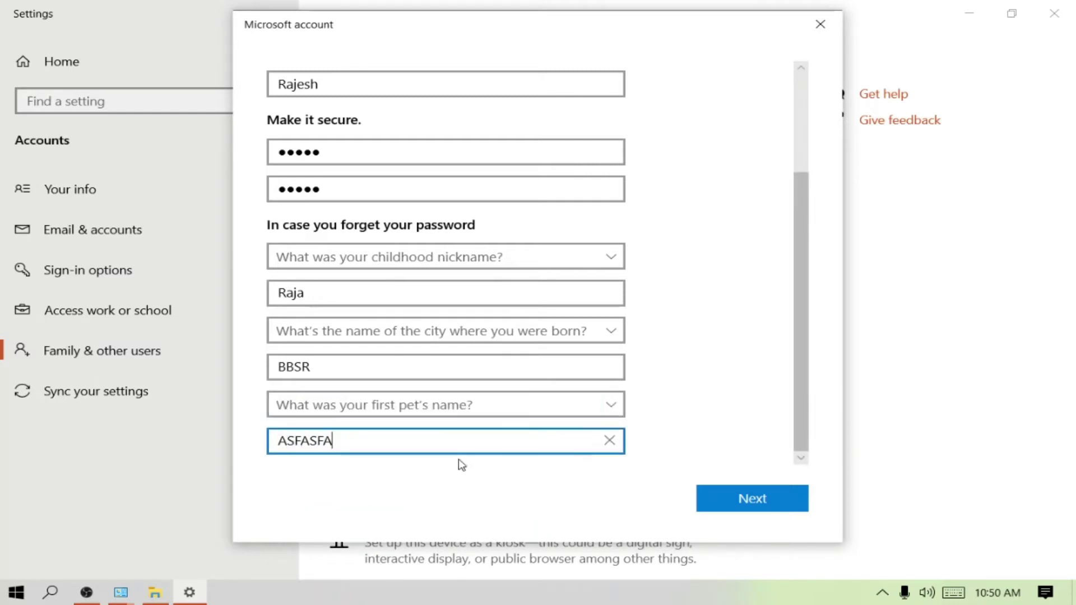
left_click(761, 505)
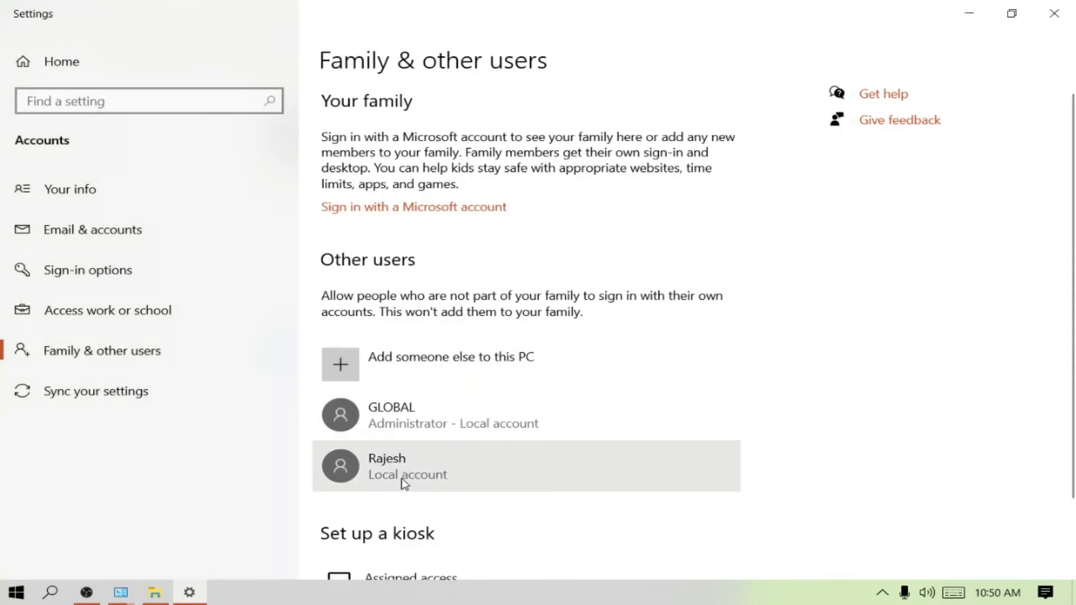
left_click(1054, 16)
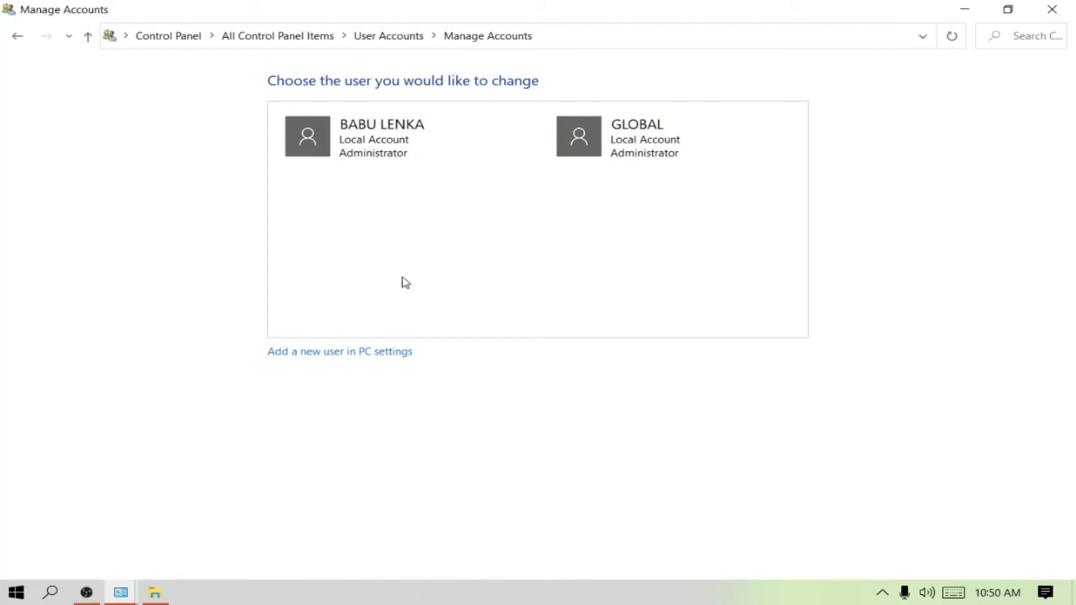
Return to User Accounts and reopen Manage another account to refresh the list.
left_click(17, 38)
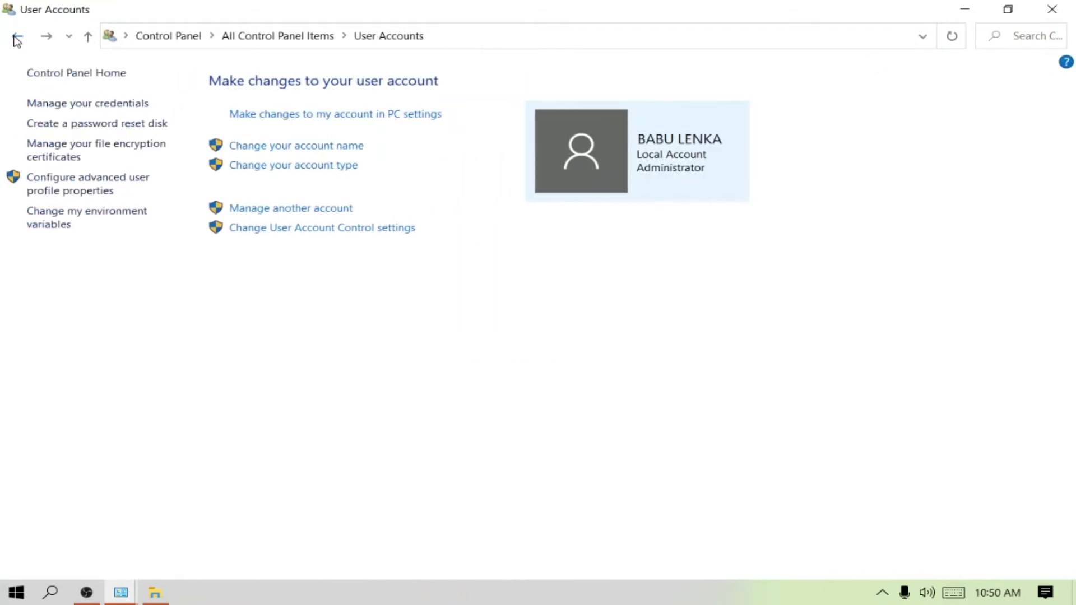
left_click(322, 210)
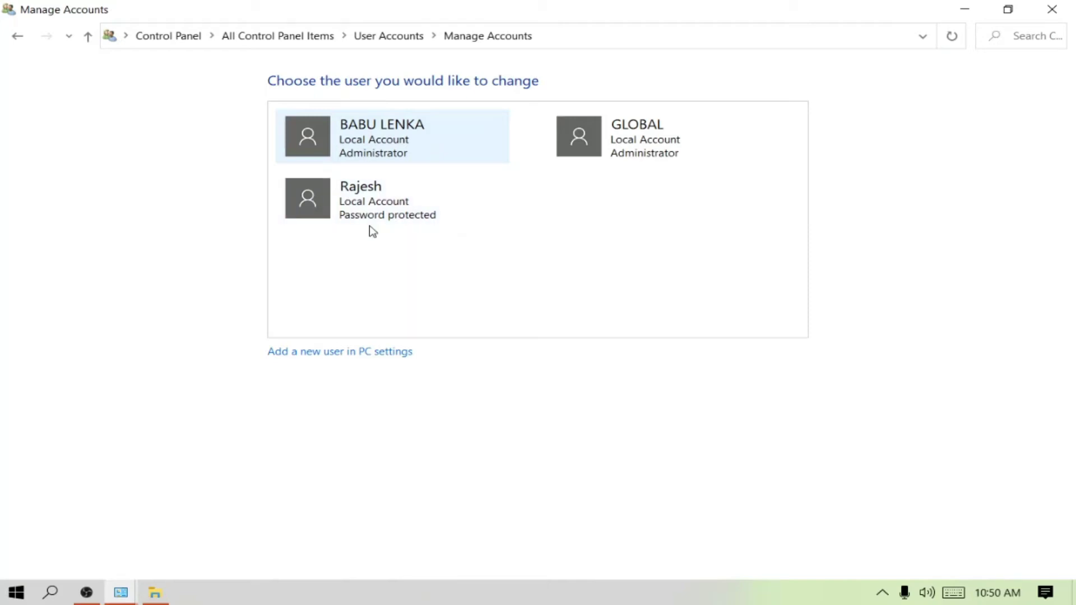
Open the new local account, type a new account name, and apply it with Change Name.
left_click(313, 201)
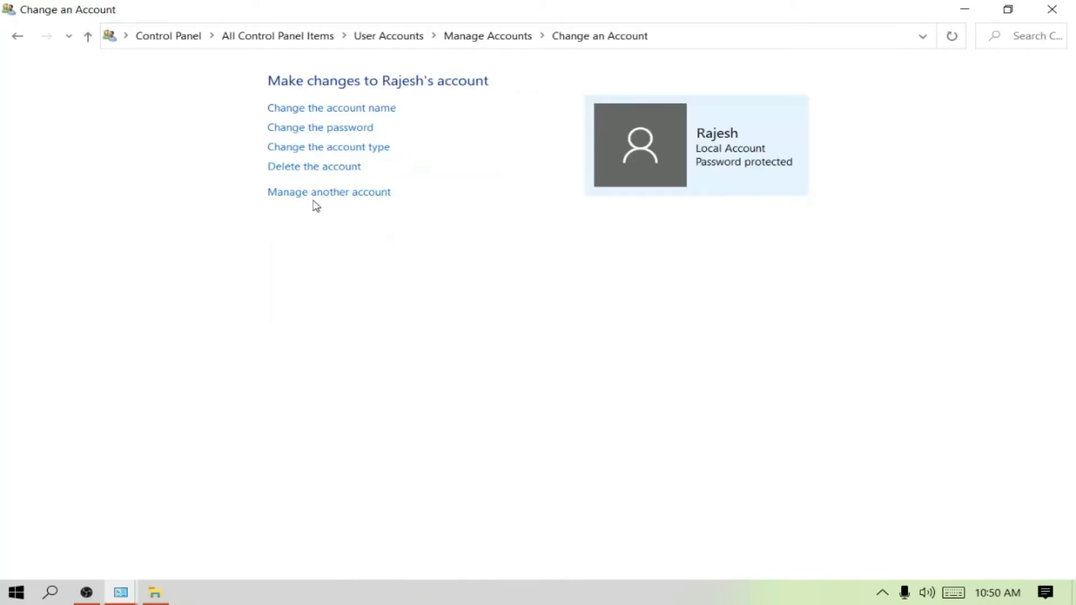
left_click(315, 110)
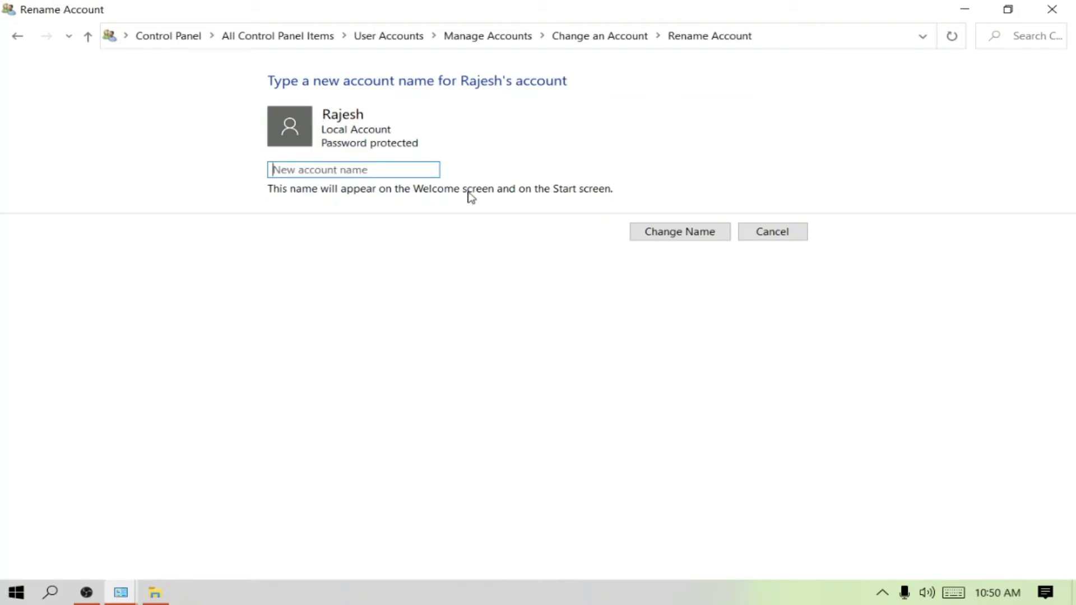
type("AKASH")
left_click(703, 236)
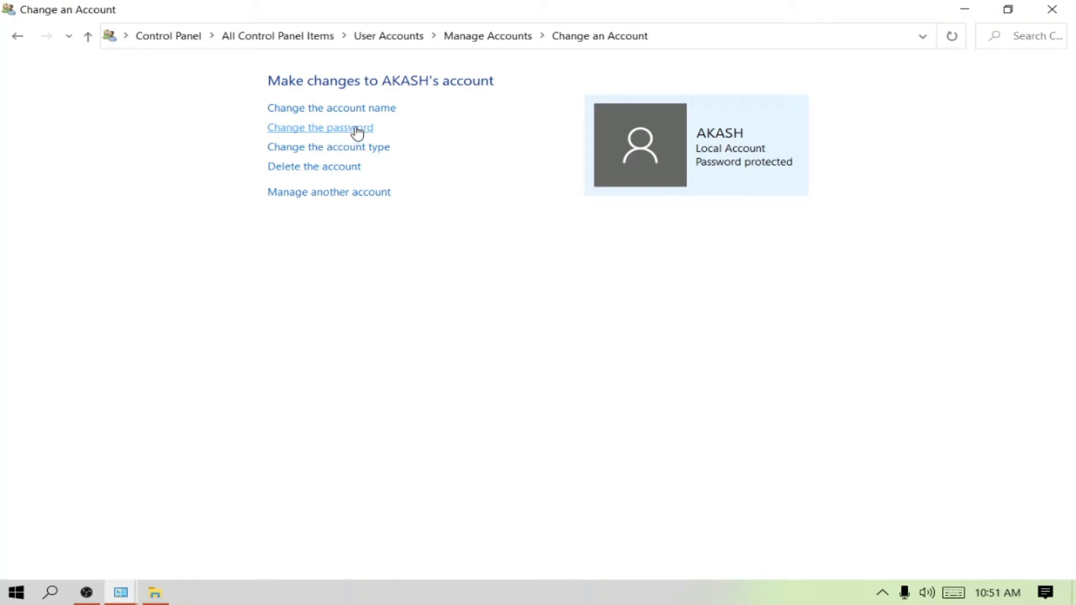
Set a new password for the renamed account, entering and confirming it.
left_click(354, 130)
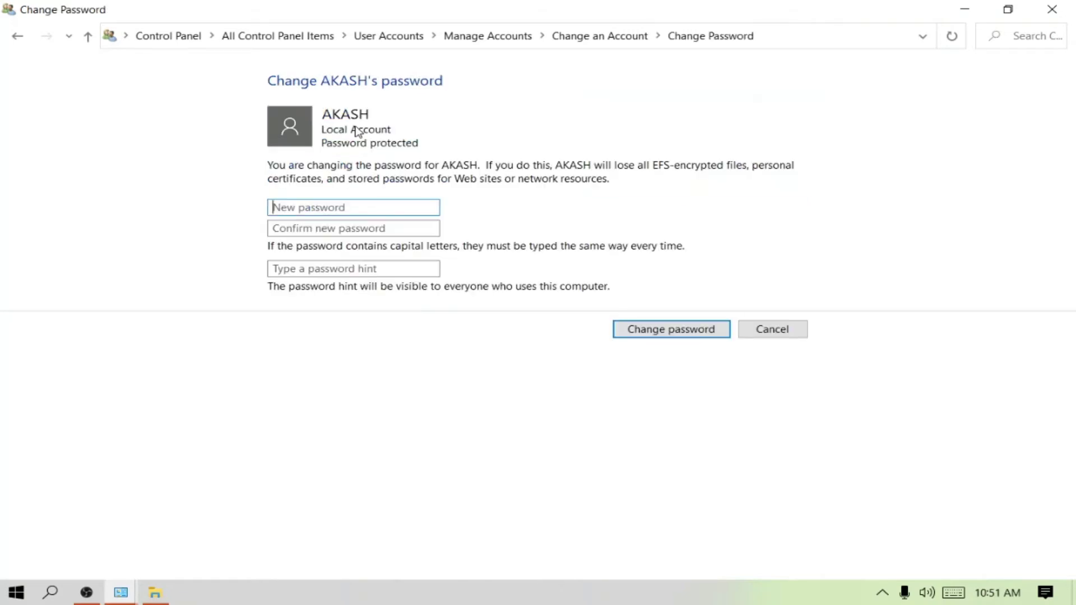
left_click(292, 208)
left_click(276, 228)
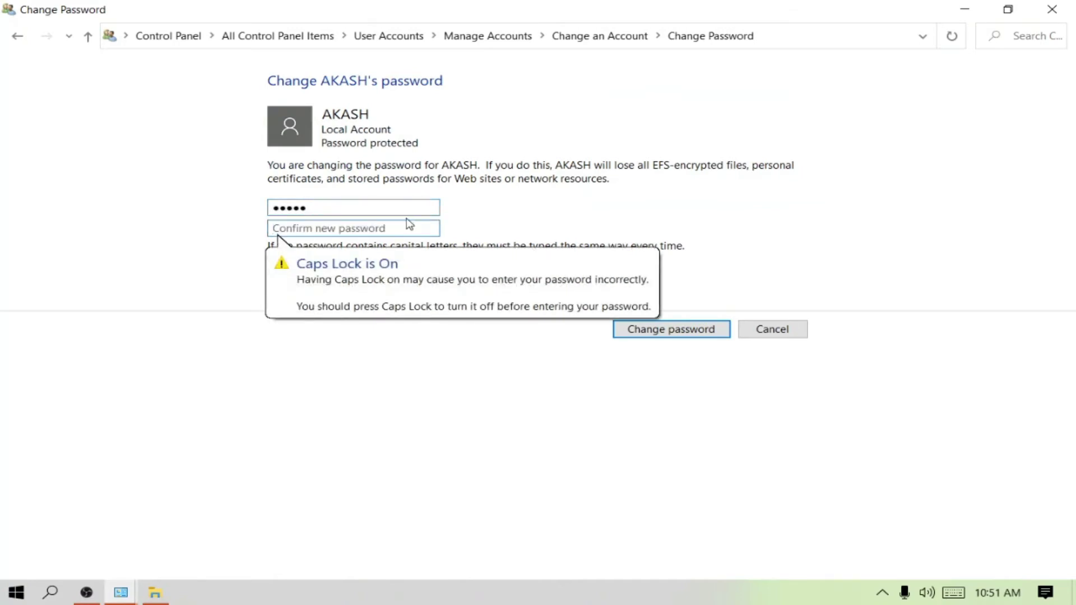
type("123")
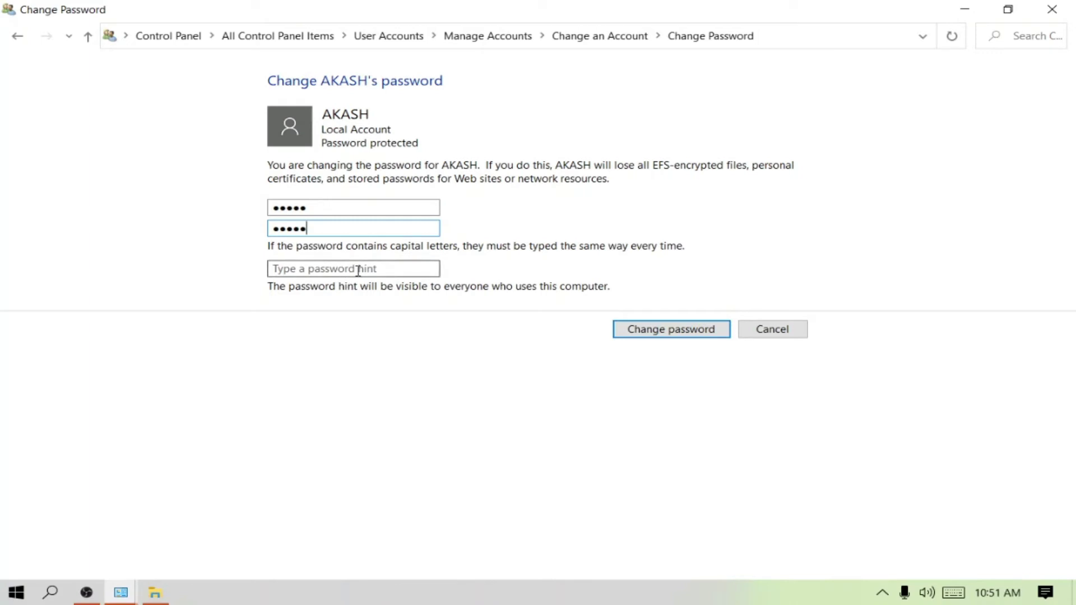
left_click(672, 330)
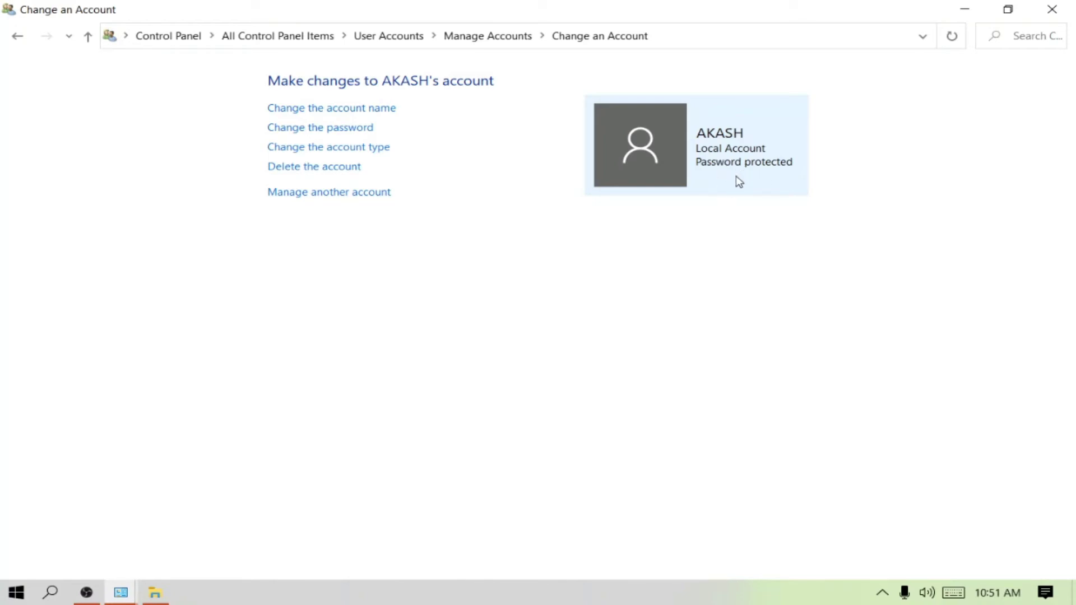
Change the renamed account's type from Standard to Administrator.
left_click(336, 148)
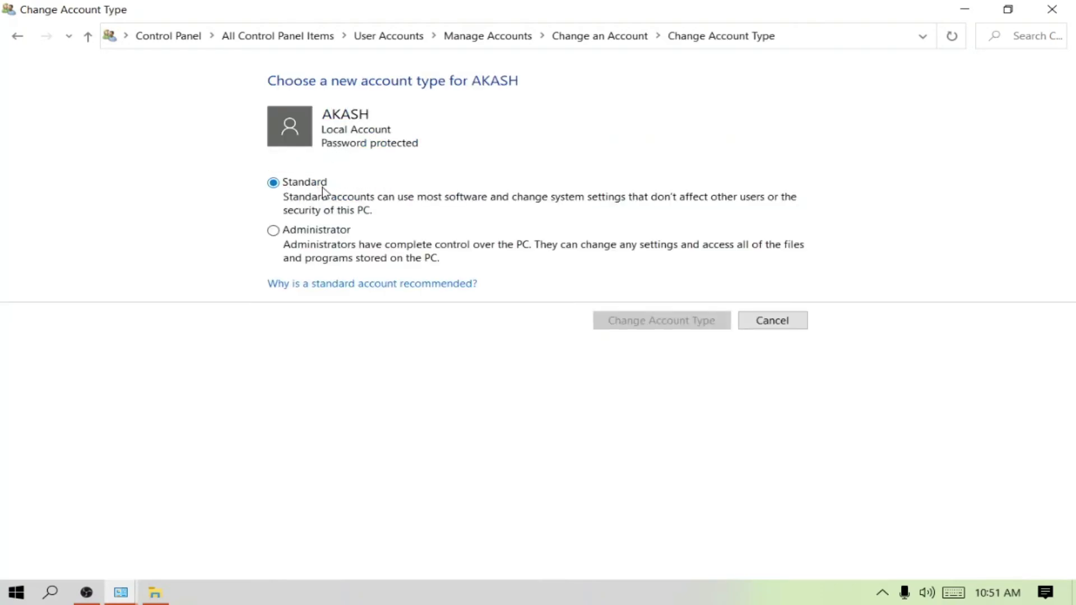
left_click(273, 231)
left_click(693, 327)
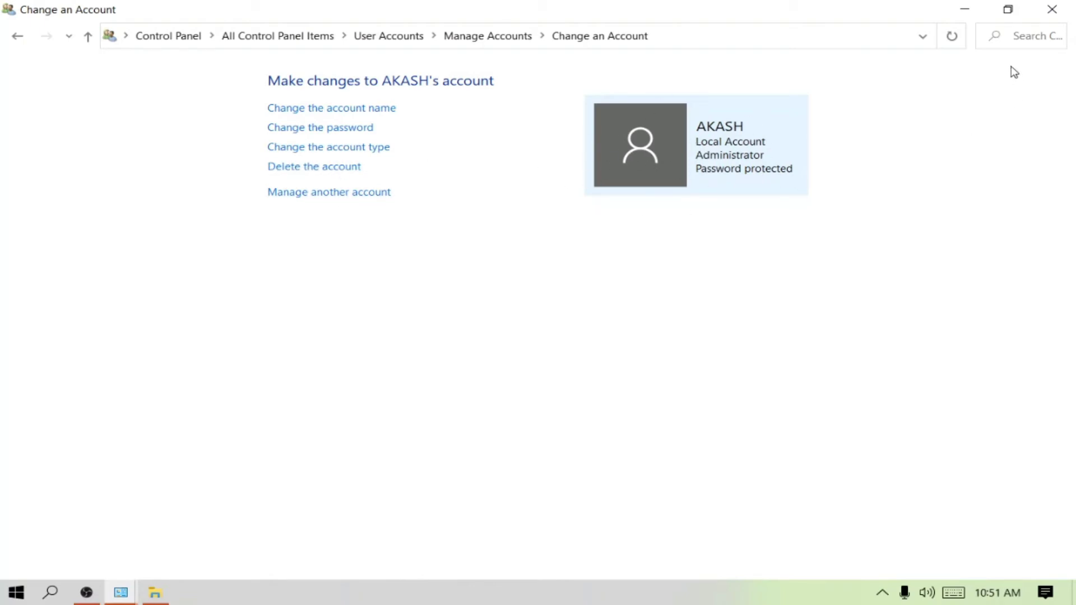
Minimize Control Panel, check the other user accounts from Start, then close the Manage Accounts window.
left_click(964, 12)
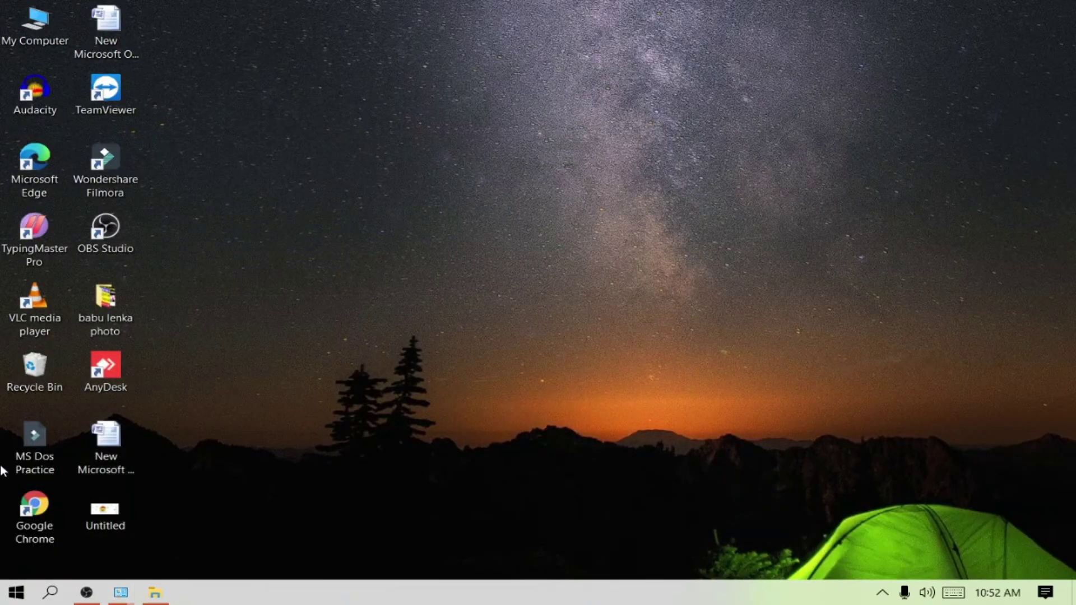
left_click(20, 593)
mouse_move(21, 404)
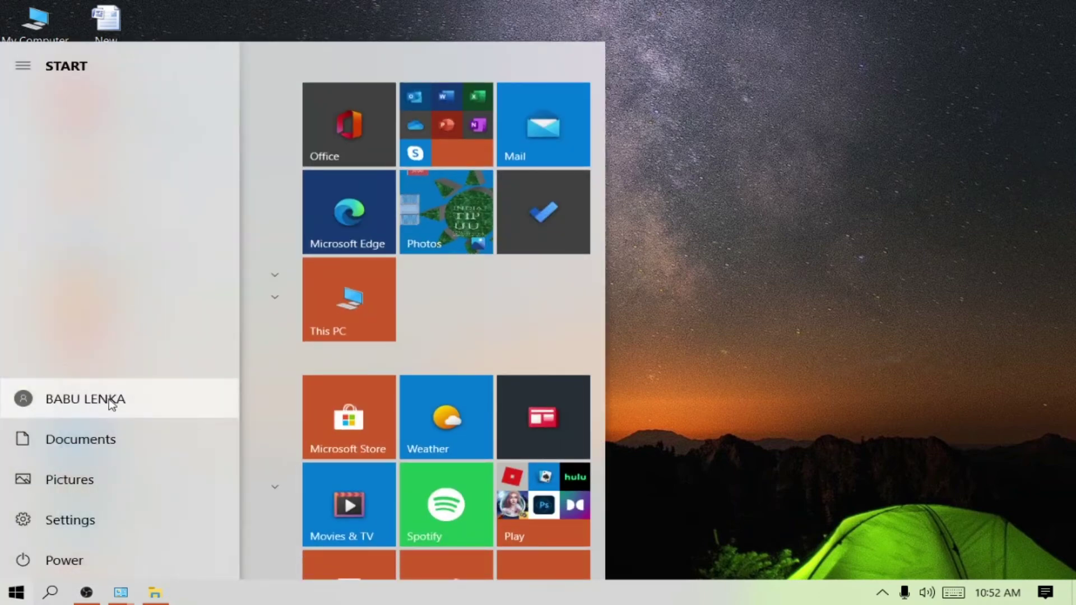
left_click(21, 400)
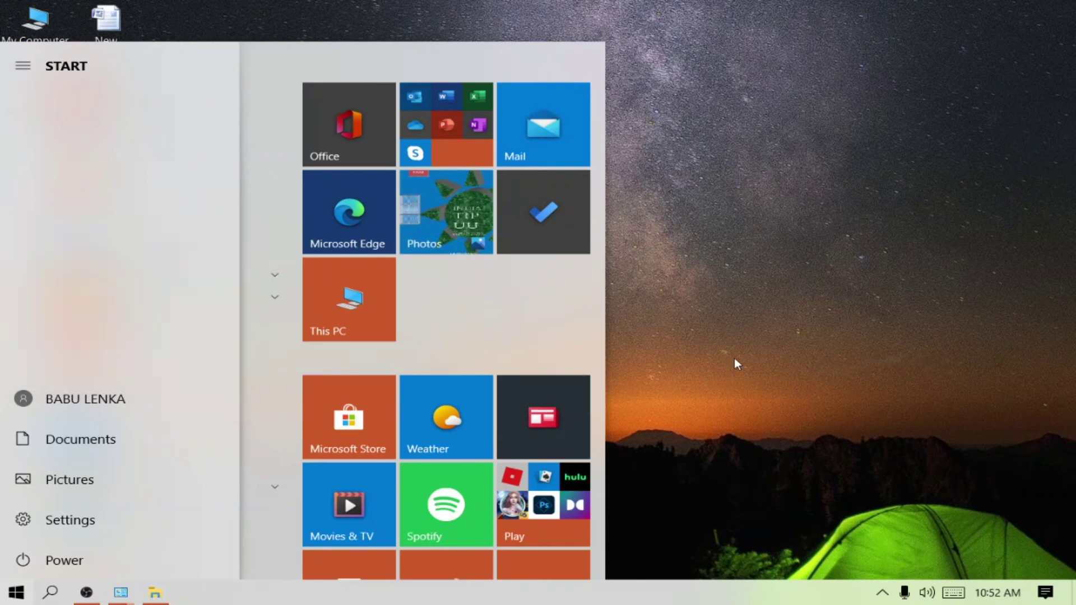
mouse_move(120, 597)
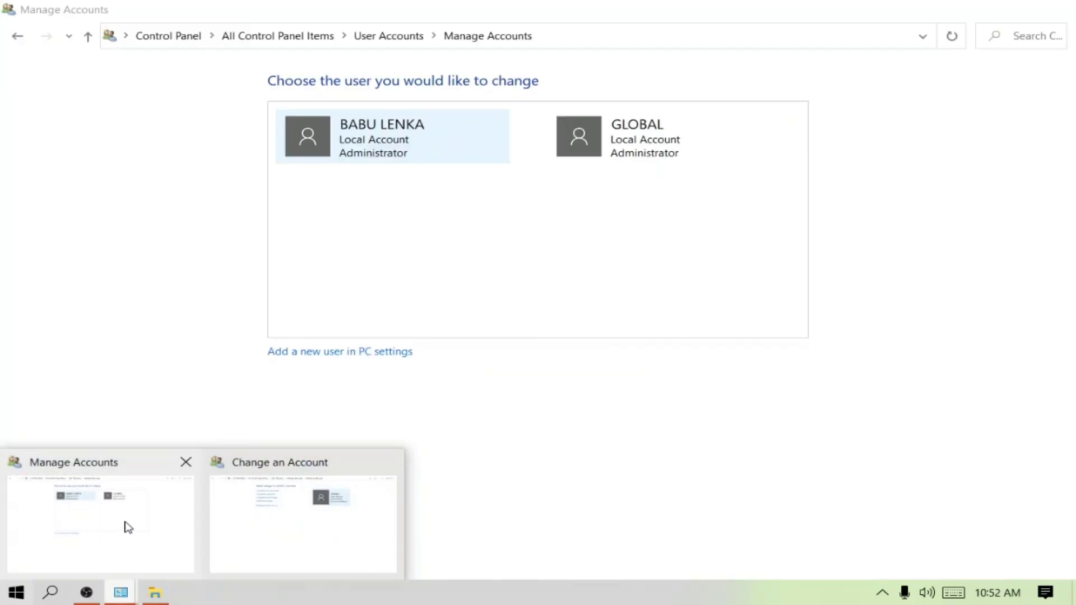
left_click(127, 525)
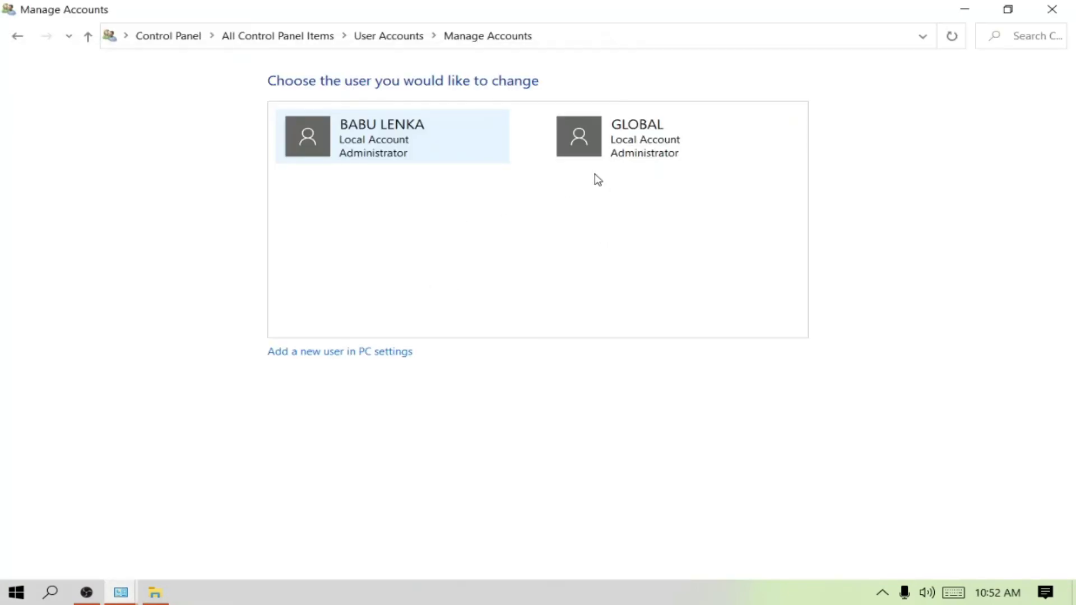
left_click(1051, 9)
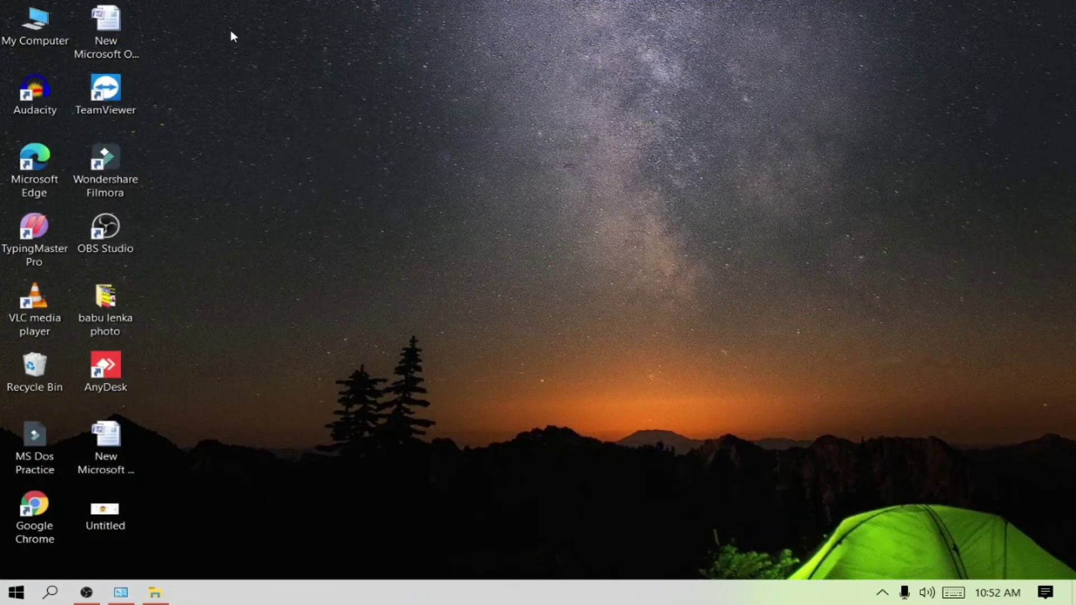
Reopen Control Panel from search and open the renamed account under Manage another account.
left_click(50, 592)
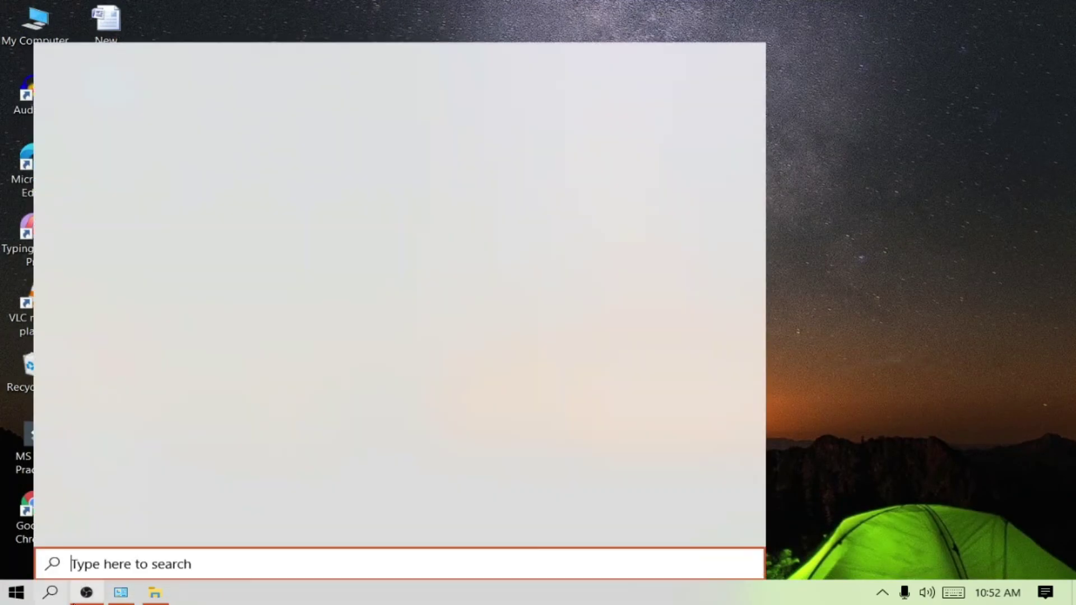
left_click(180, 280)
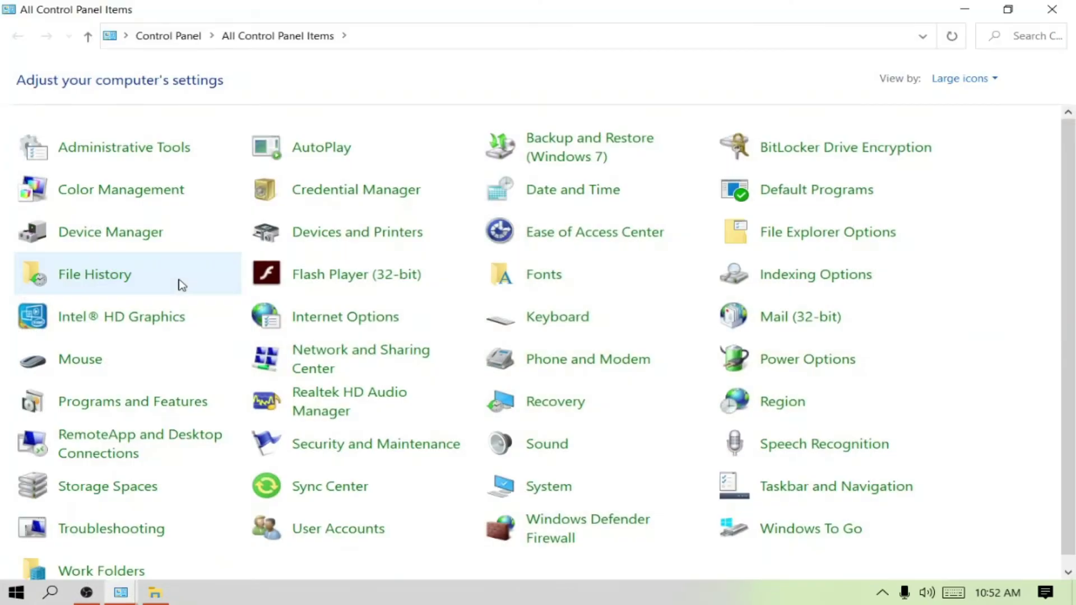
left_click(346, 527)
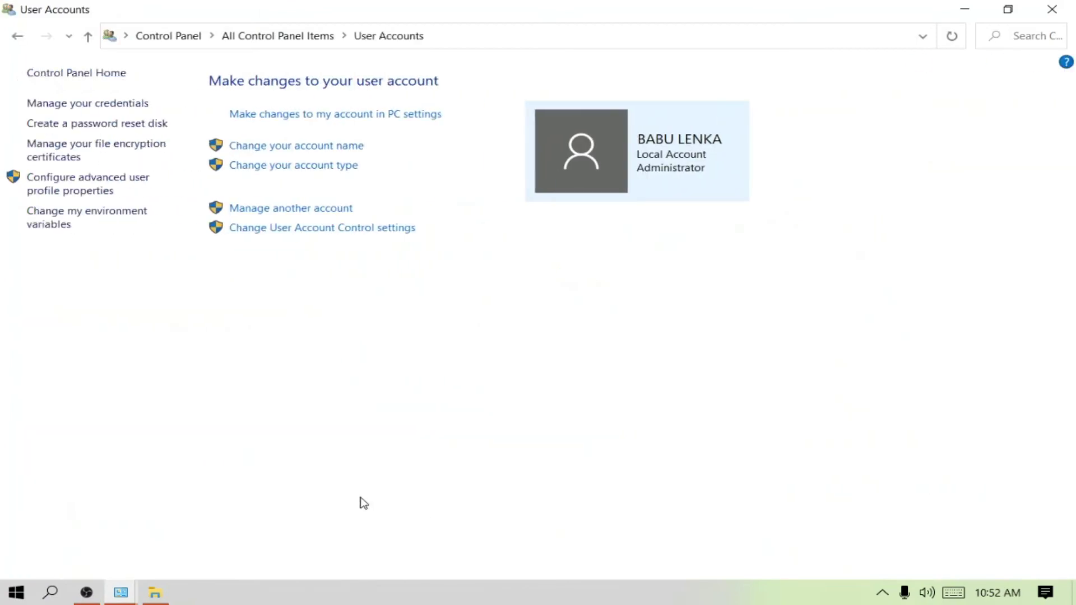
left_click(275, 209)
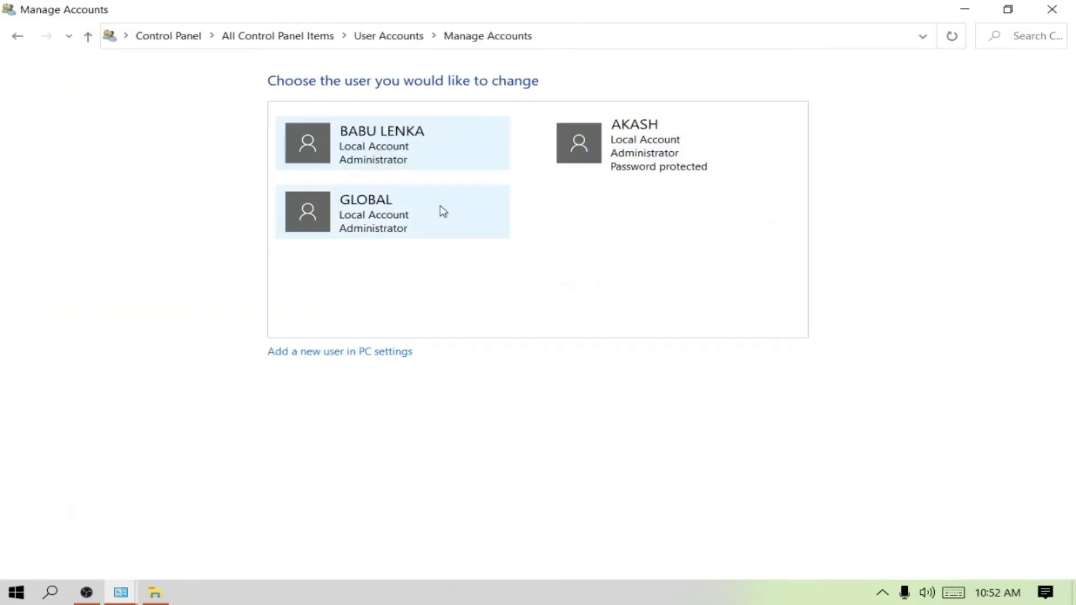
left_click(580, 145)
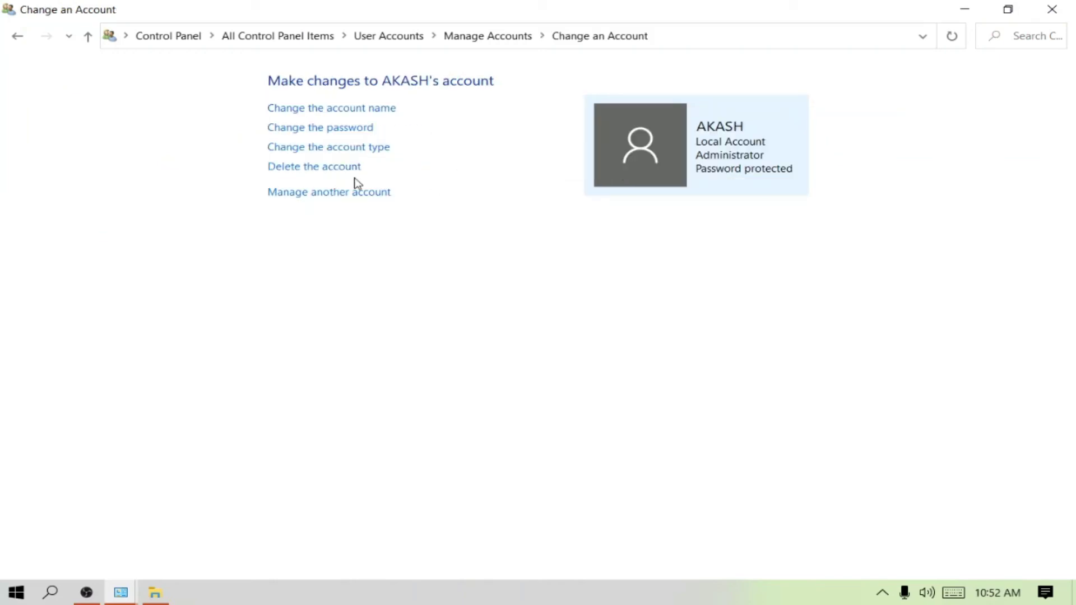
Delete the renamed account along with its files, then return to the account list.
left_click(317, 167)
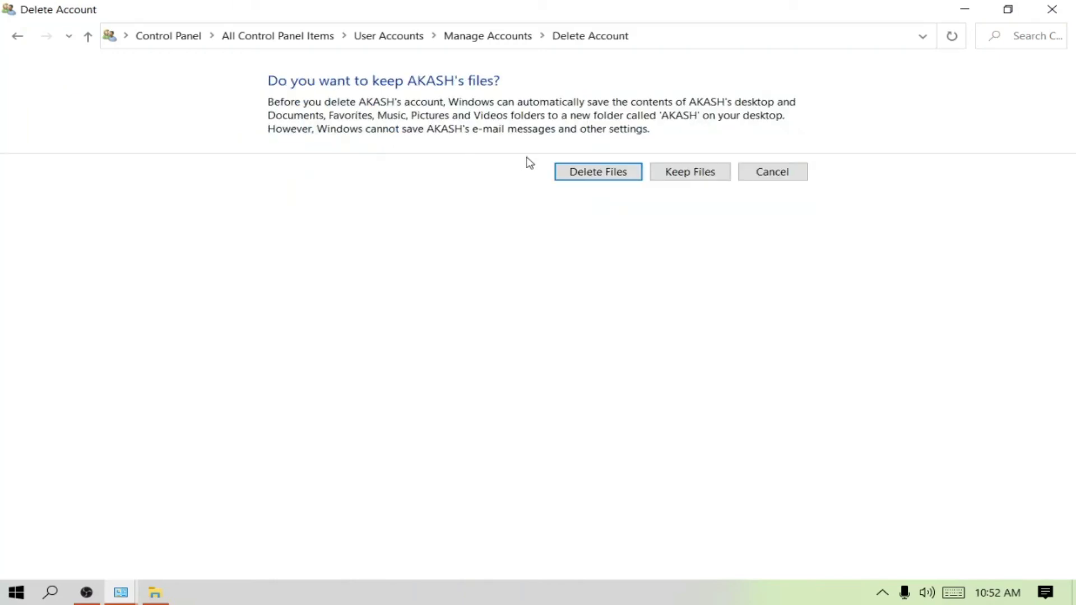
left_click(606, 175)
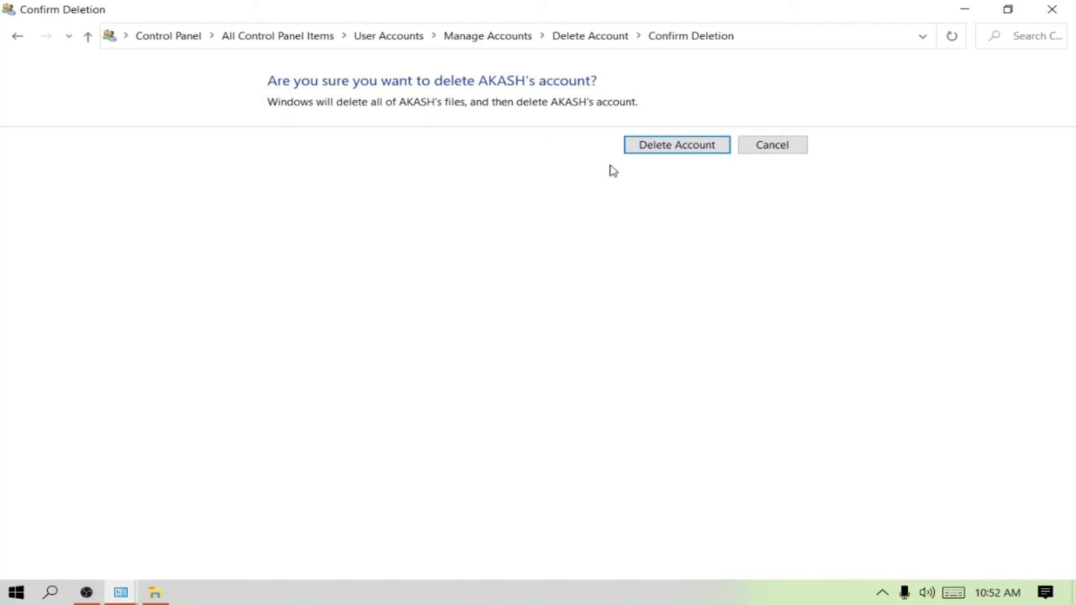
left_click(689, 147)
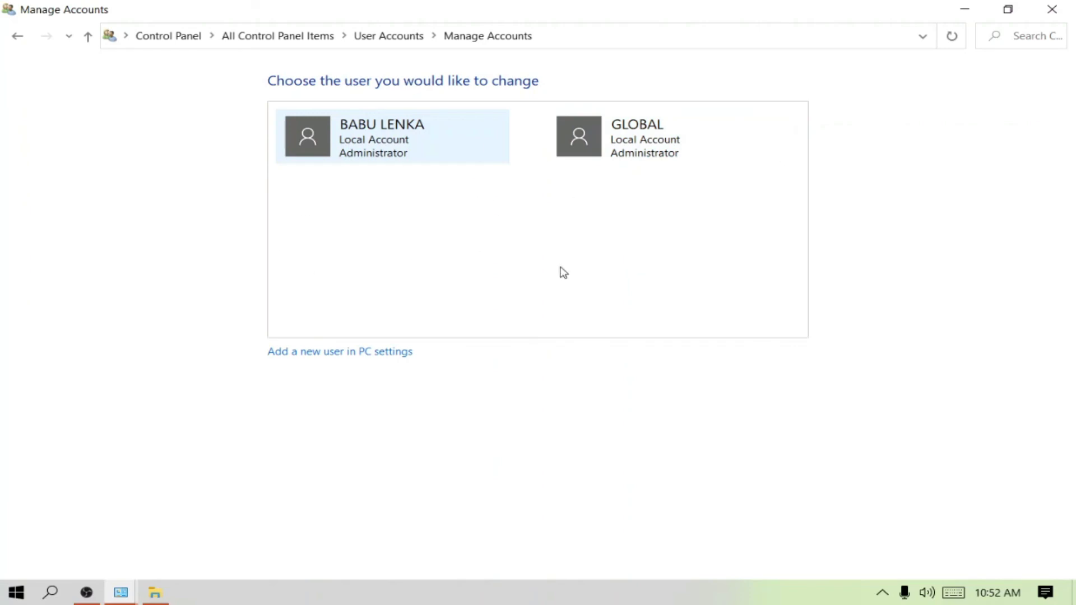
left_click(19, 44)
left_click(1050, 10)
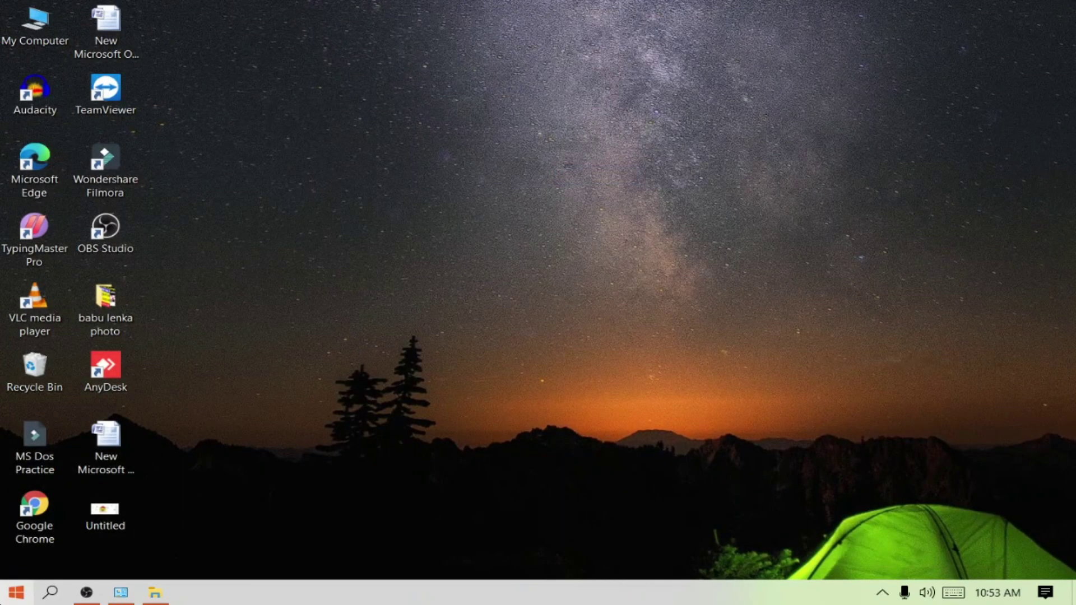
left_click(49, 592)
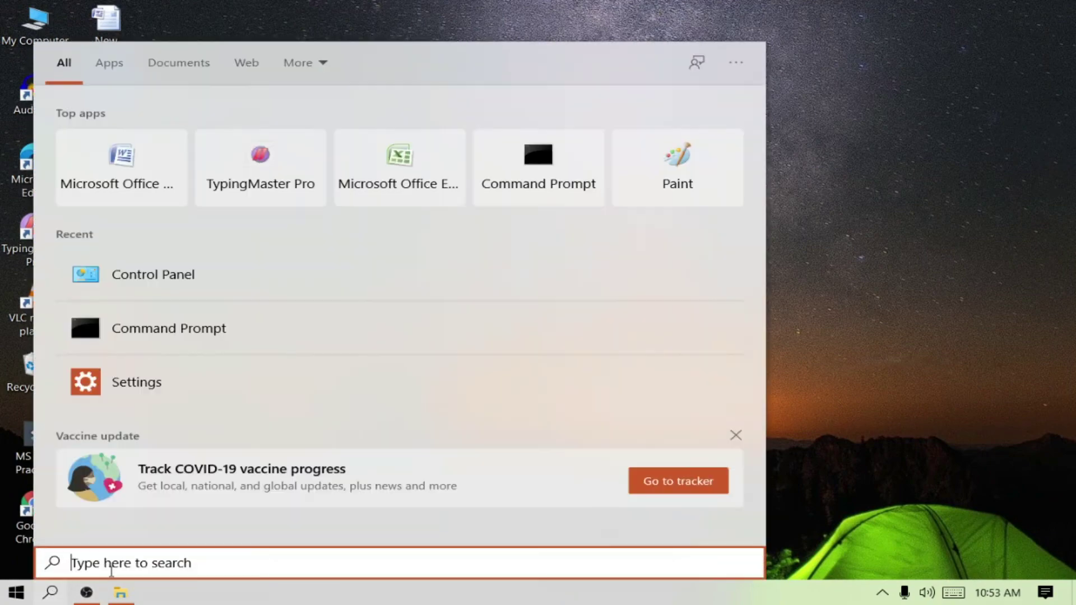
left_click(151, 276)
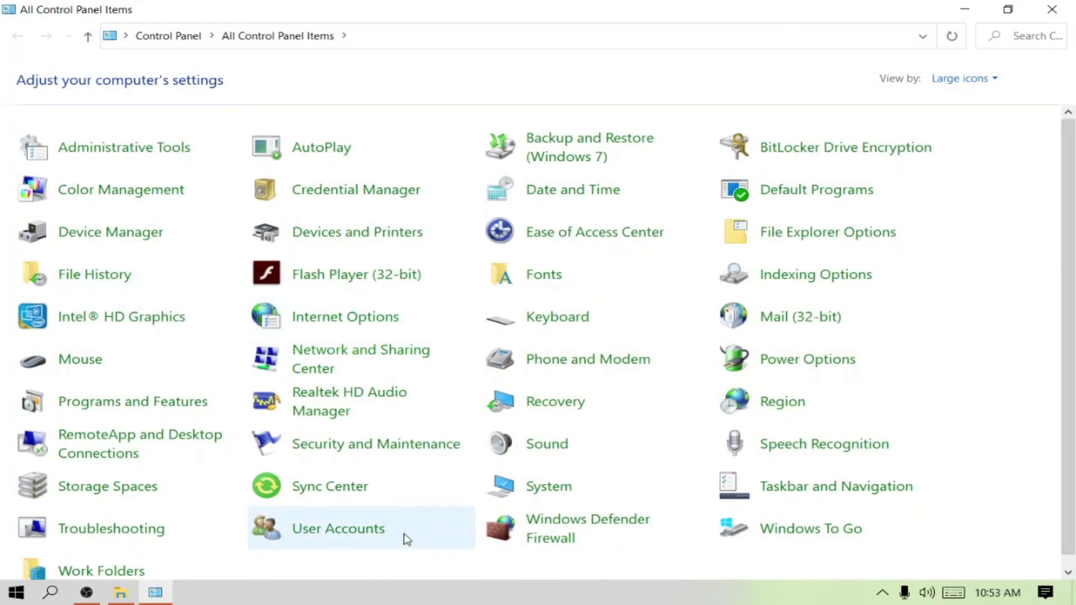
left_click(329, 539)
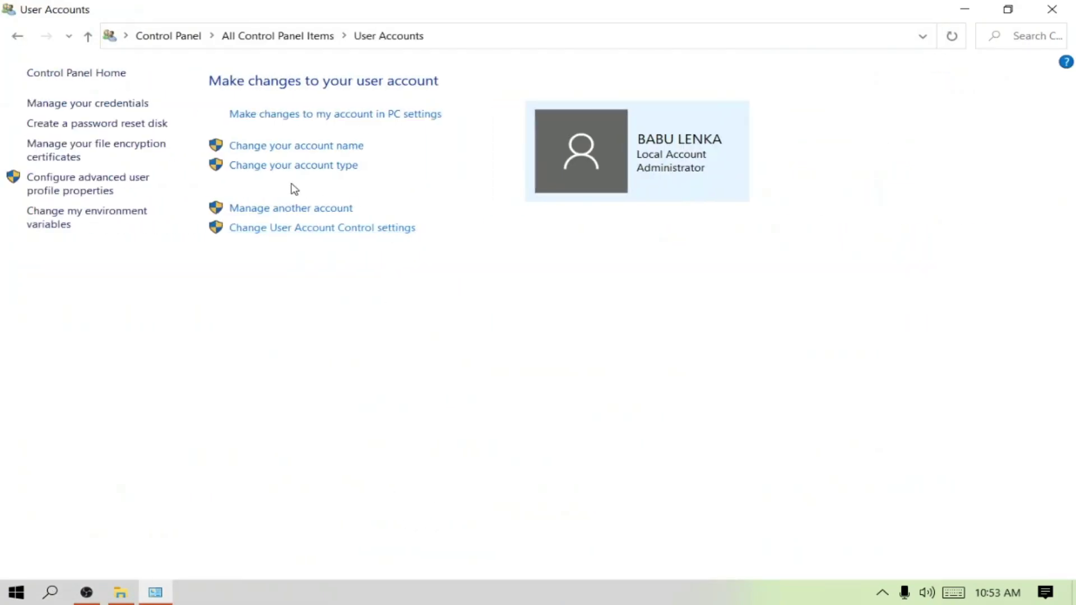
left_click(302, 209)
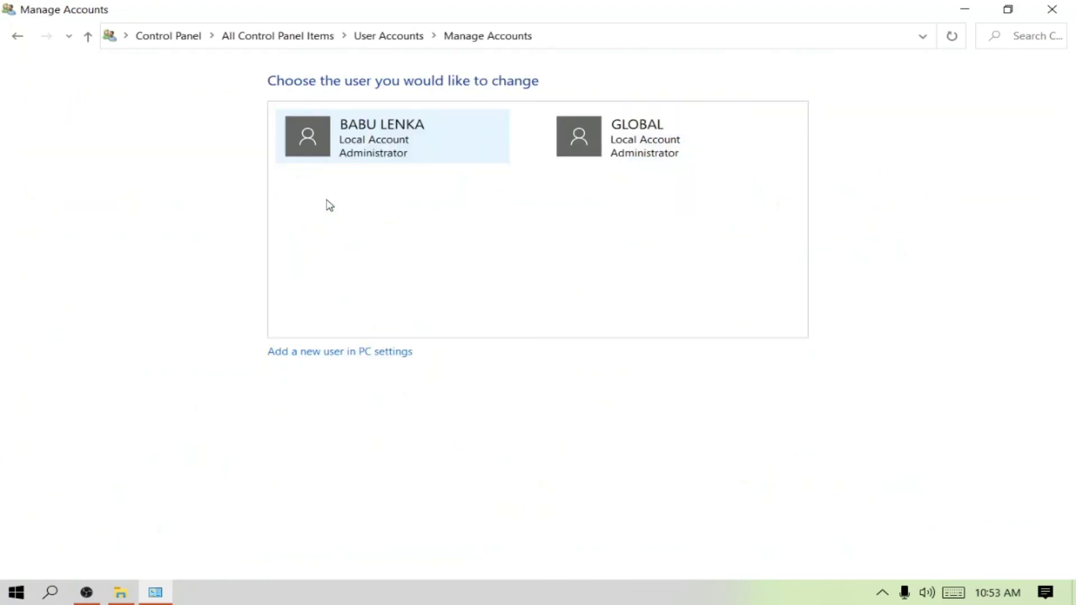